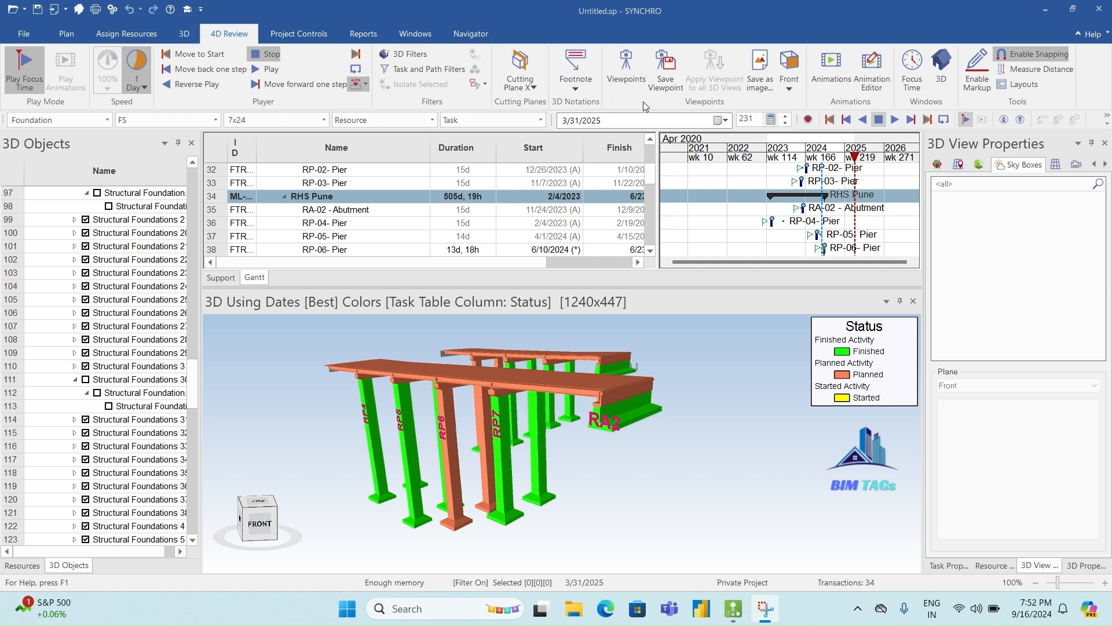
# Save the current 3D view of the bridge as a new viewpoint named Viewpoint -1
pyautogui.click(632, 74)
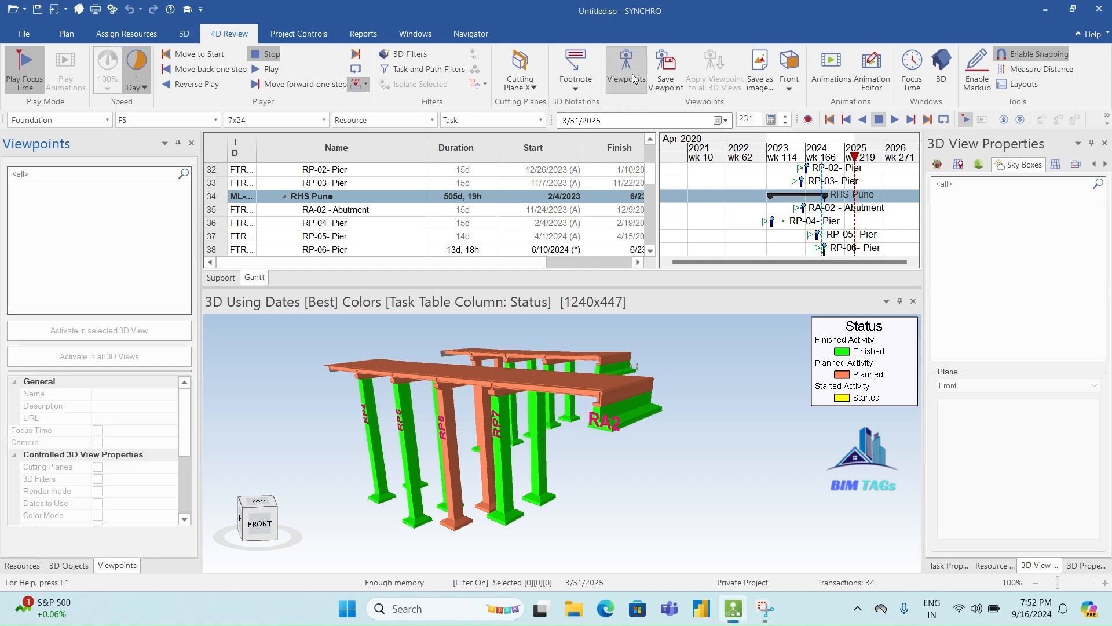
pyautogui.rightClick(51, 224)
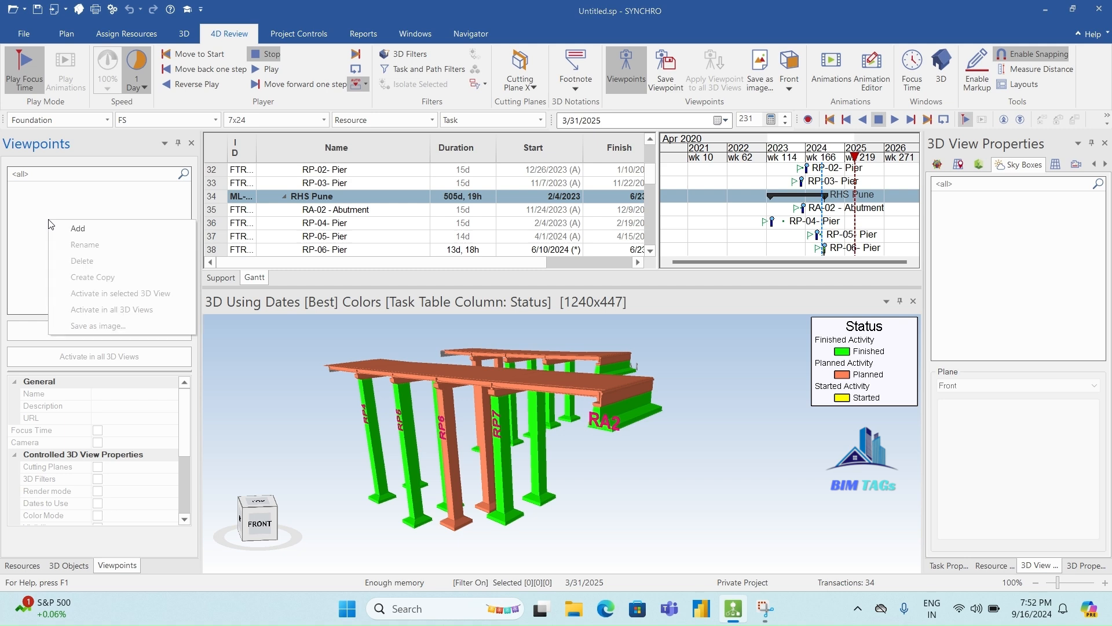
pyautogui.click(80, 230)
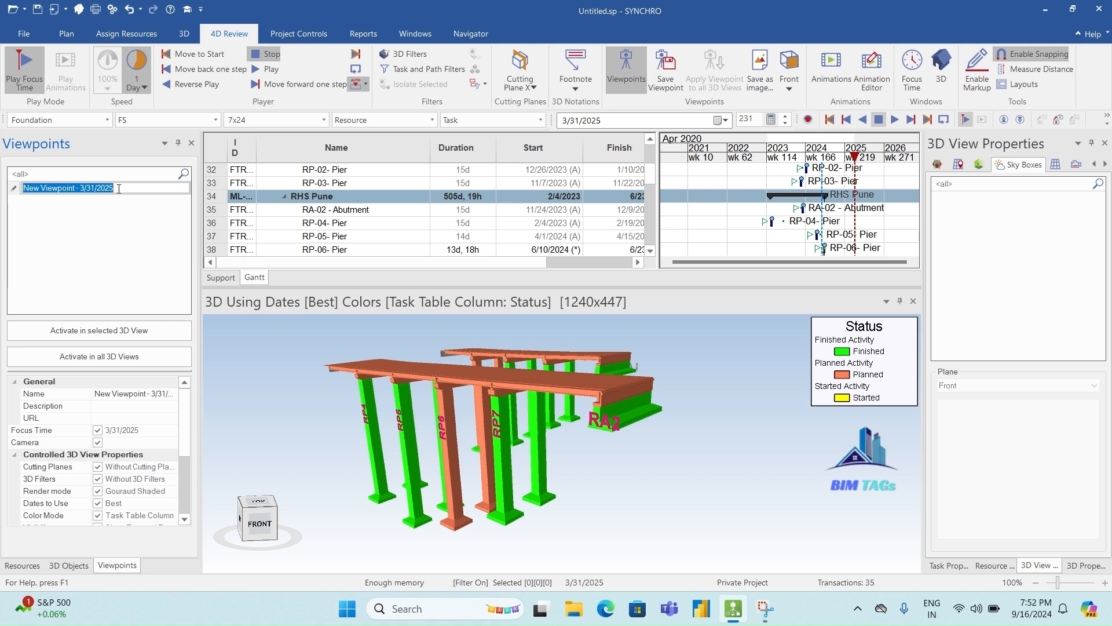
pyautogui.moveTo(38, 190); pyautogui.dragTo(19, 191)
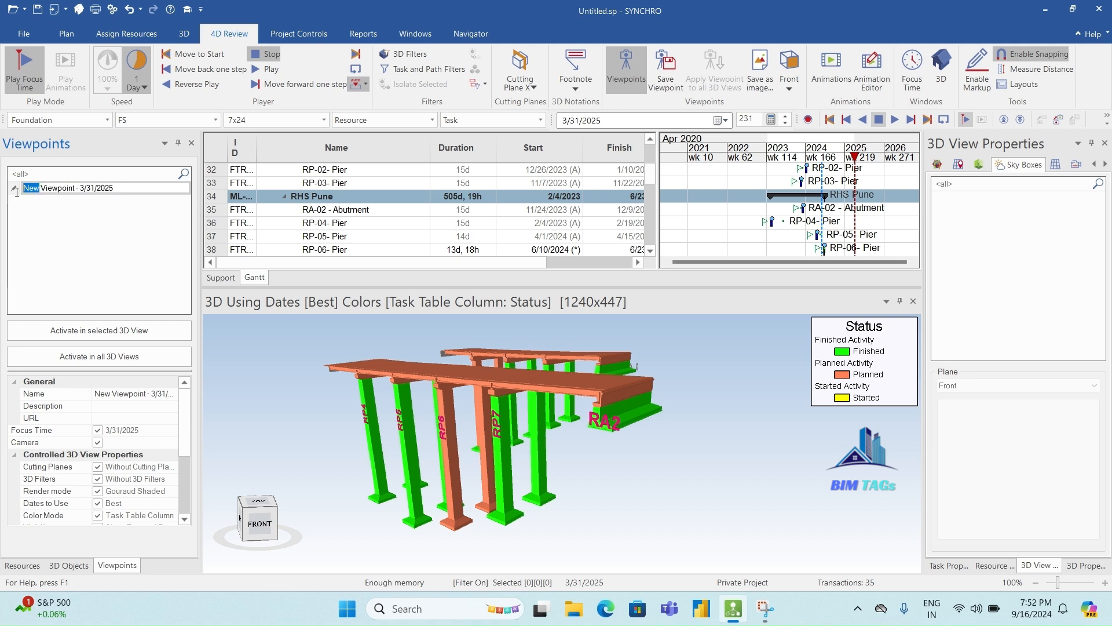
pyautogui.press('BackSpace')
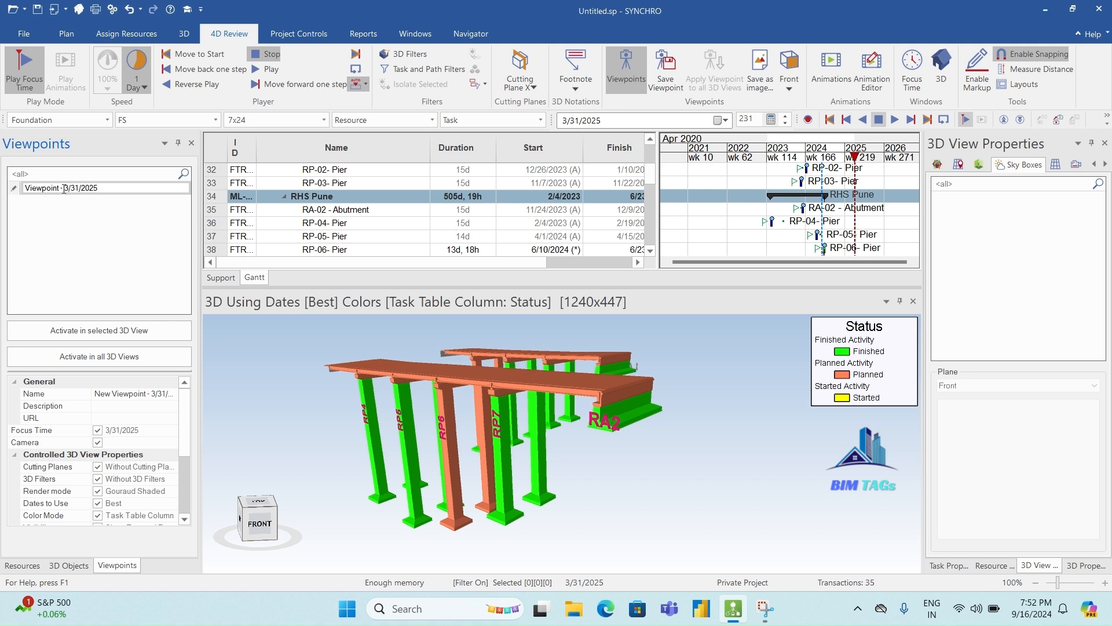
pyautogui.moveTo(63, 189); pyautogui.dragTo(99, 189)
pyautogui.write('1')
pyautogui.click(74, 228)
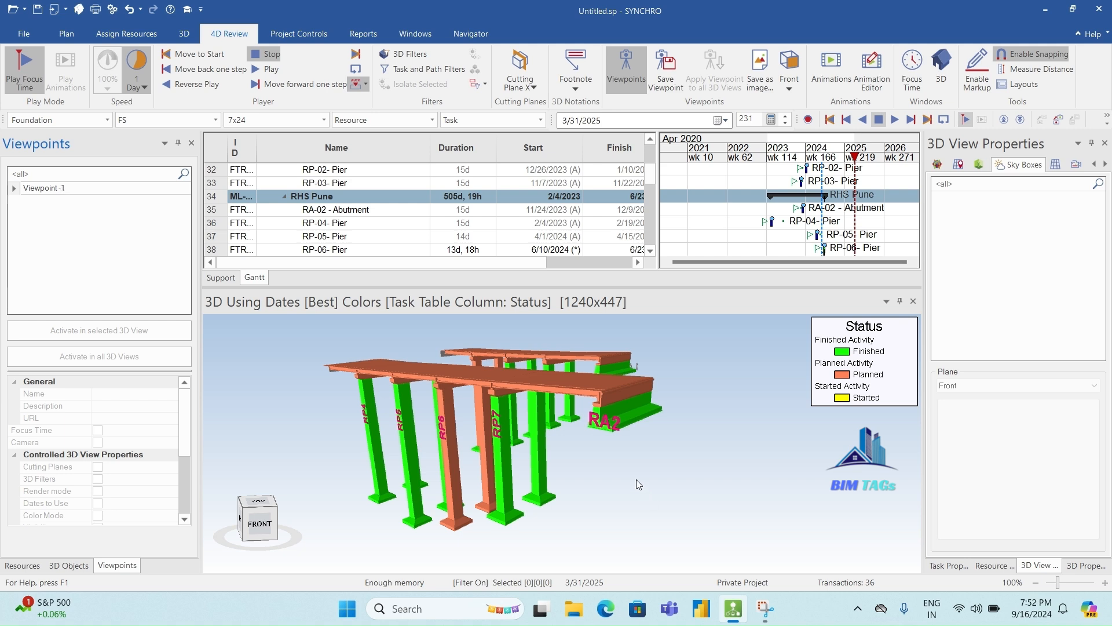
pyautogui.doubleClick(64, 191)
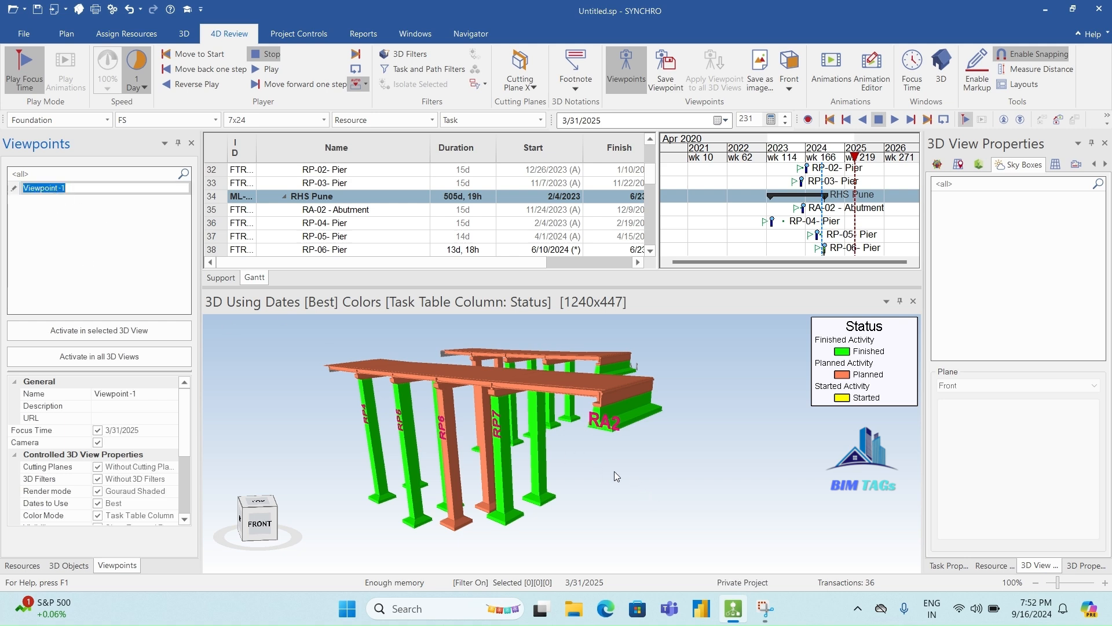
pyautogui.click(669, 489)
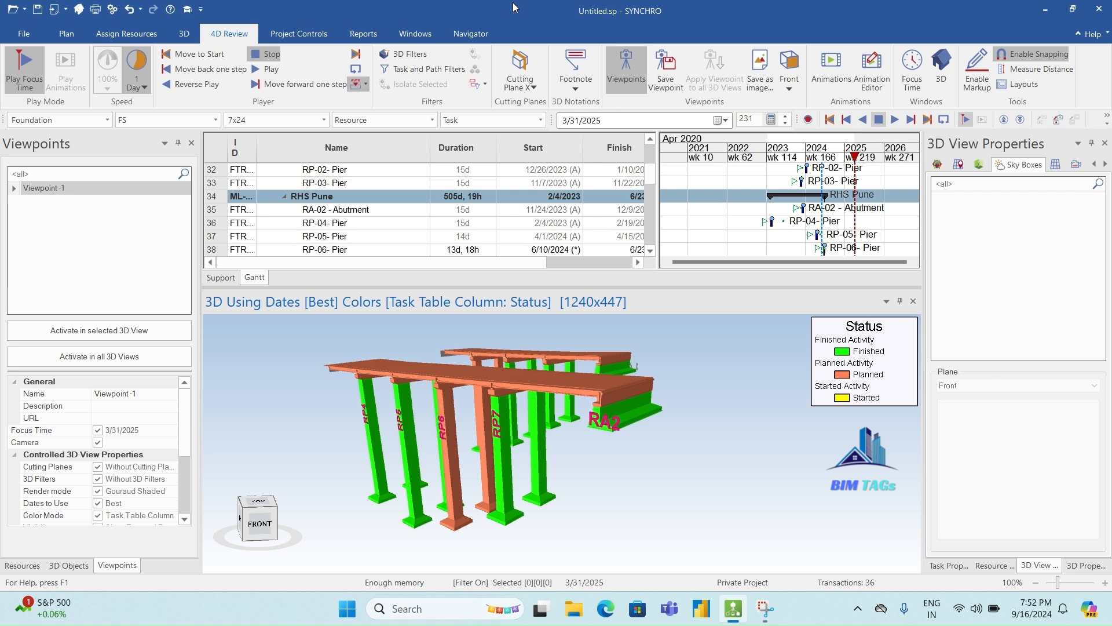
# Add a comment with the point's coordinates at the foot of pier RP7 and name it Comment 1
pyautogui.click(579, 87)
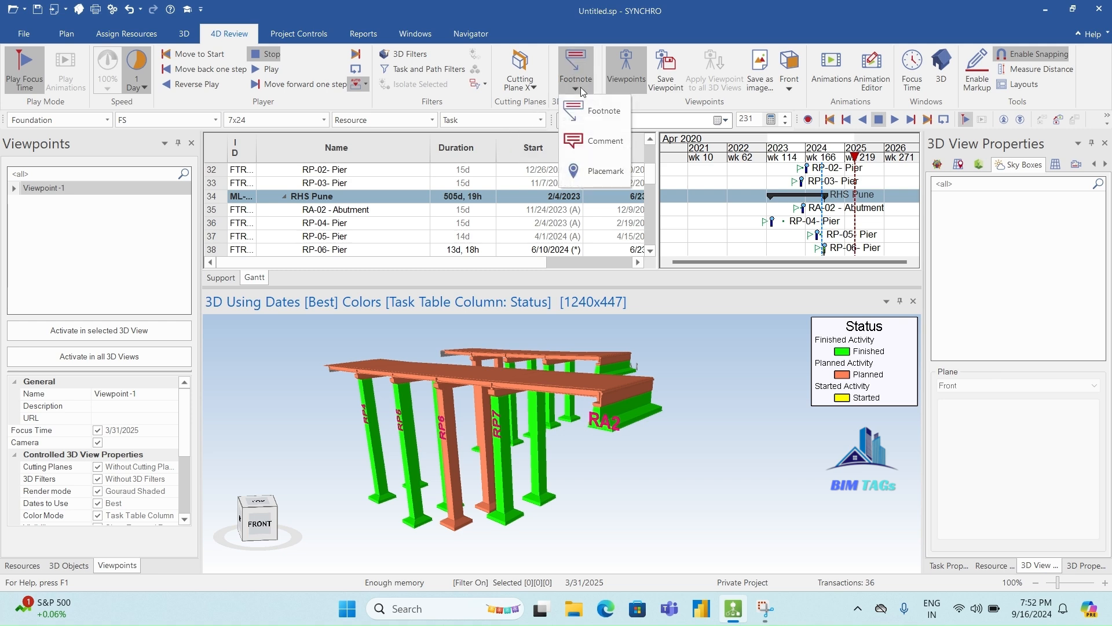
pyautogui.click(593, 146)
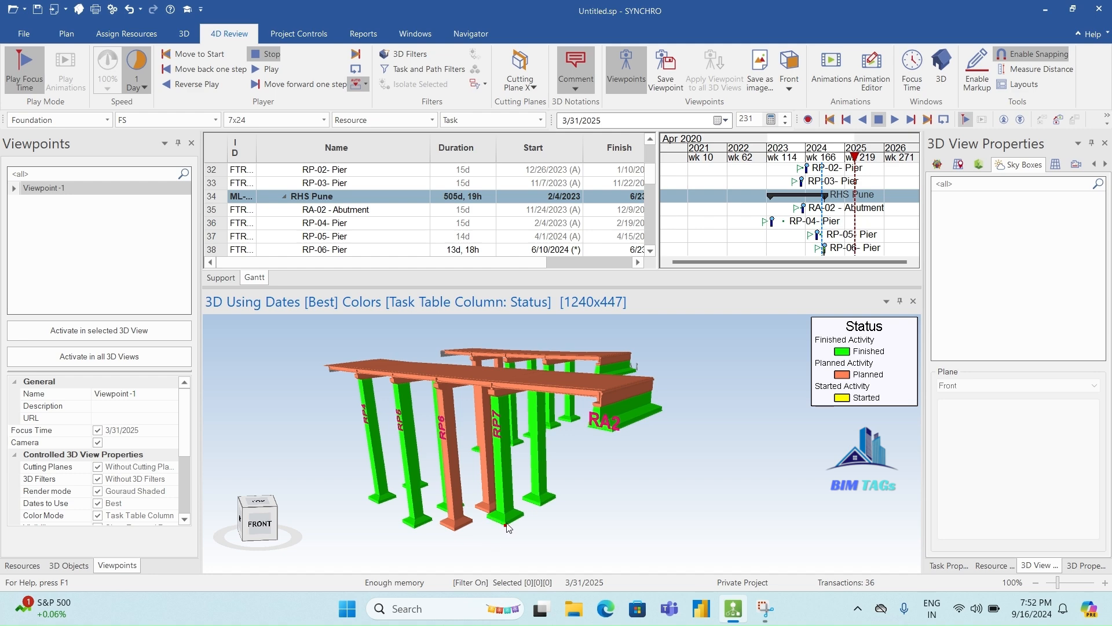
pyautogui.click(507, 525)
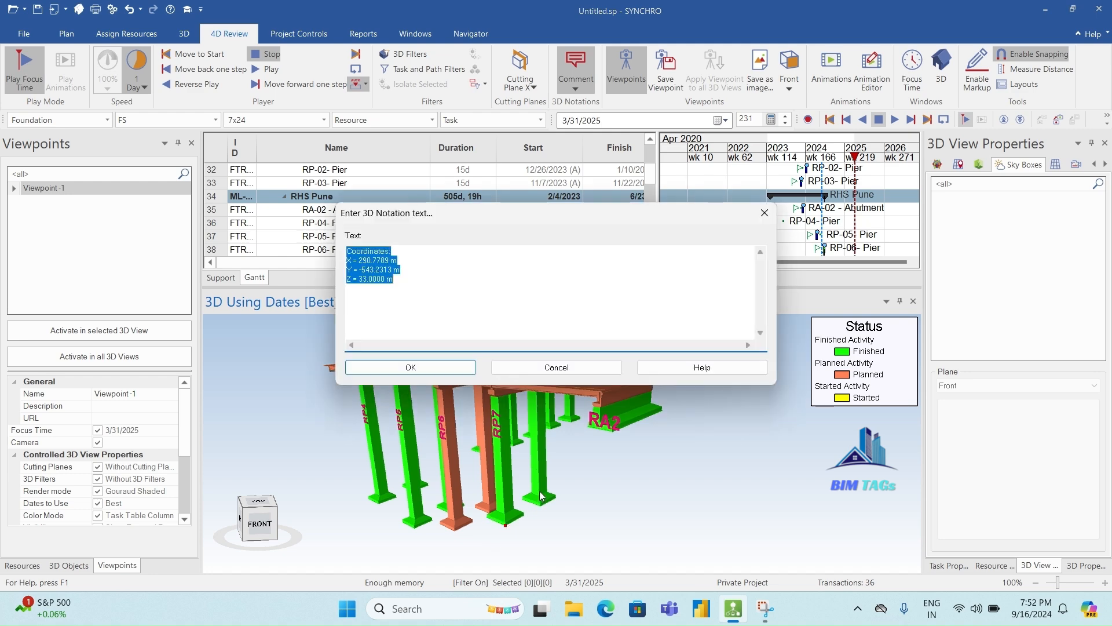
pyautogui.click(412, 368)
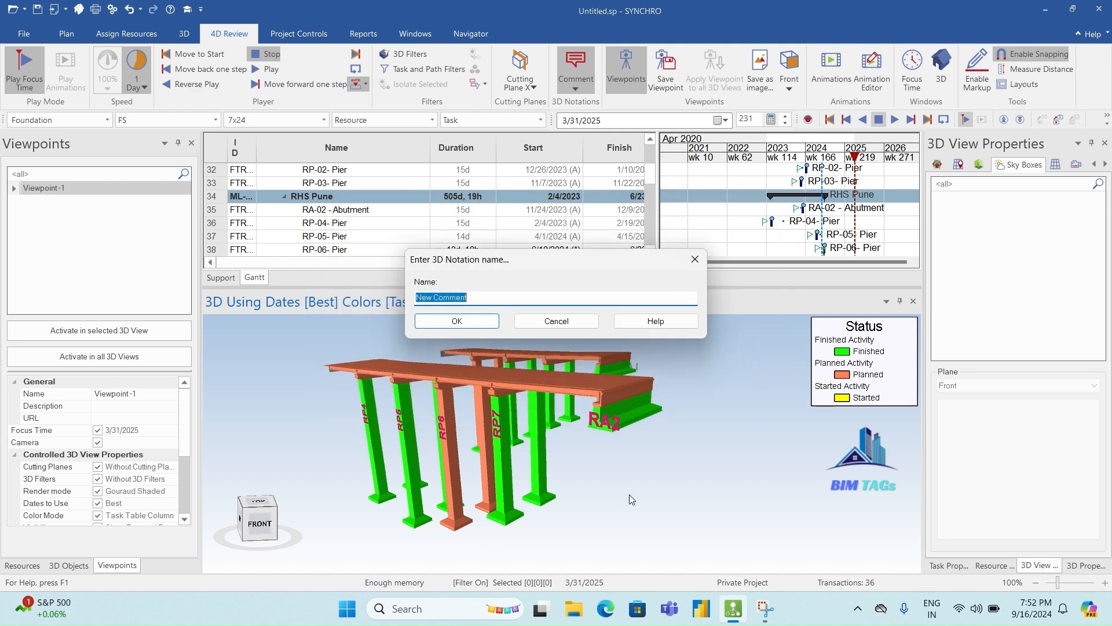
pyautogui.click(440, 298)
pyautogui.press('BackSpace')
pyautogui.press('BackSpace')
pyautogui.press('BackSpace')
pyautogui.press('BackSpace')
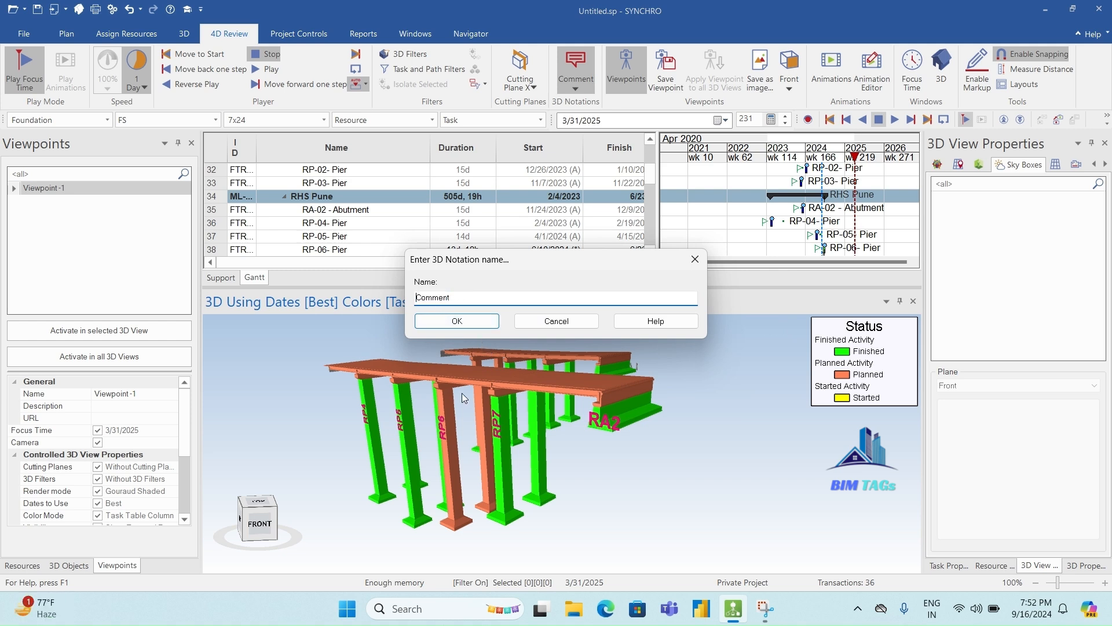
pyautogui.click(471, 297)
pyautogui.write('1')
pyautogui.click(468, 320)
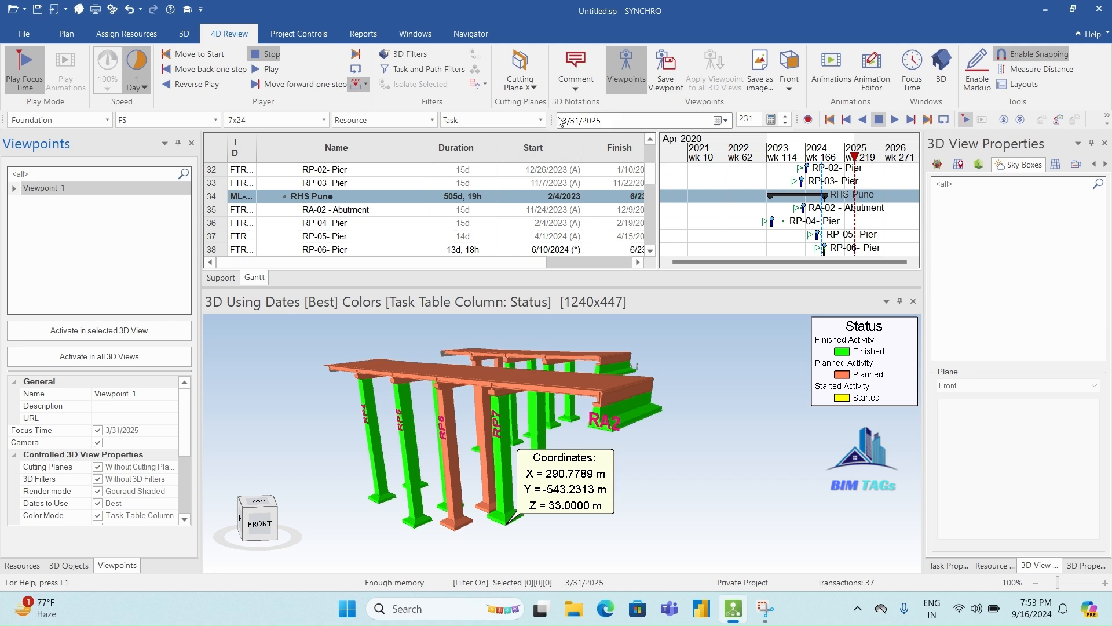
pyautogui.click(581, 85)
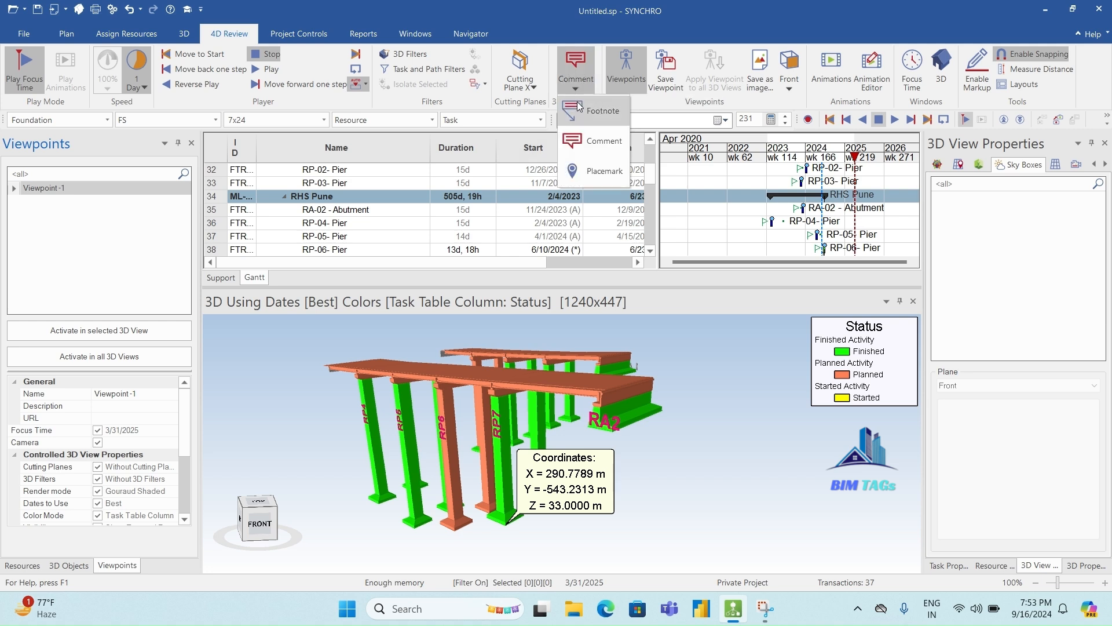
pyautogui.click(576, 149)
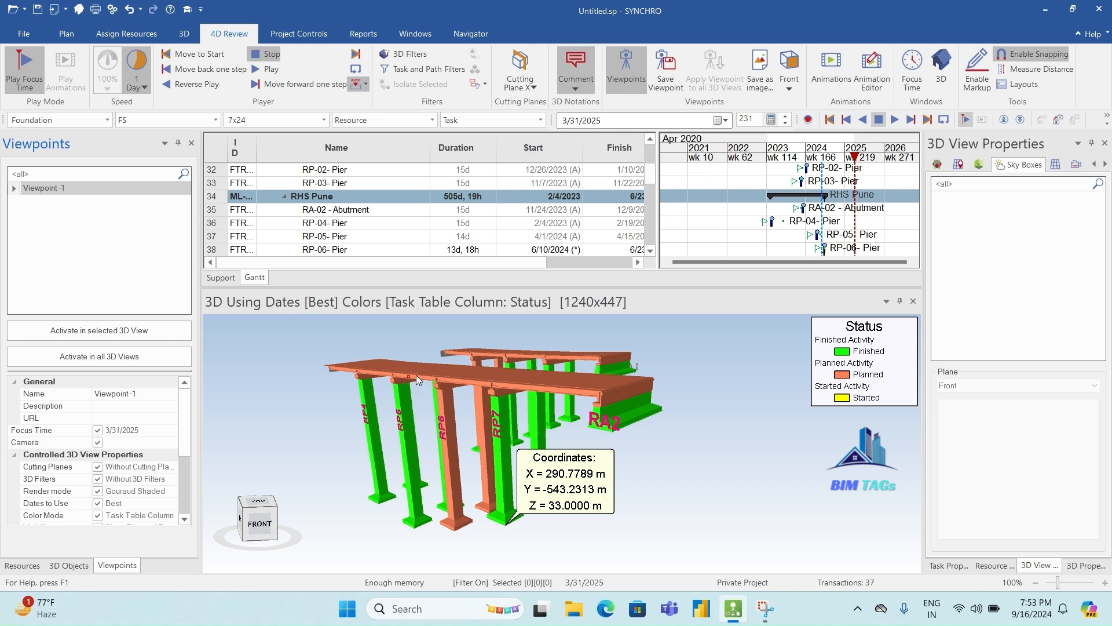
pyautogui.click(416, 375)
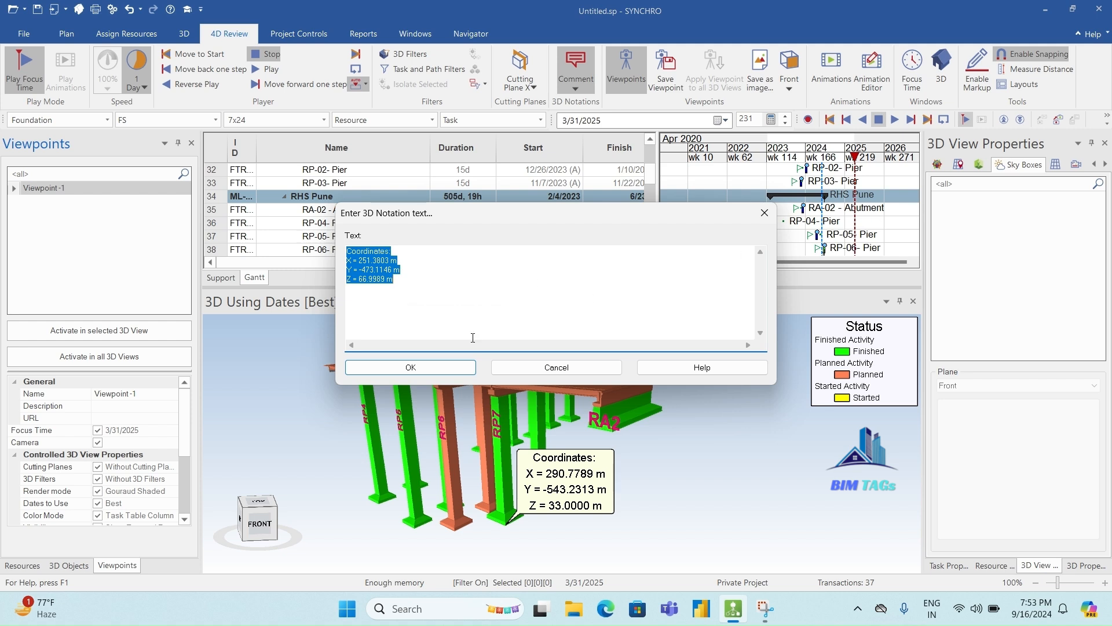
pyautogui.click(557, 368)
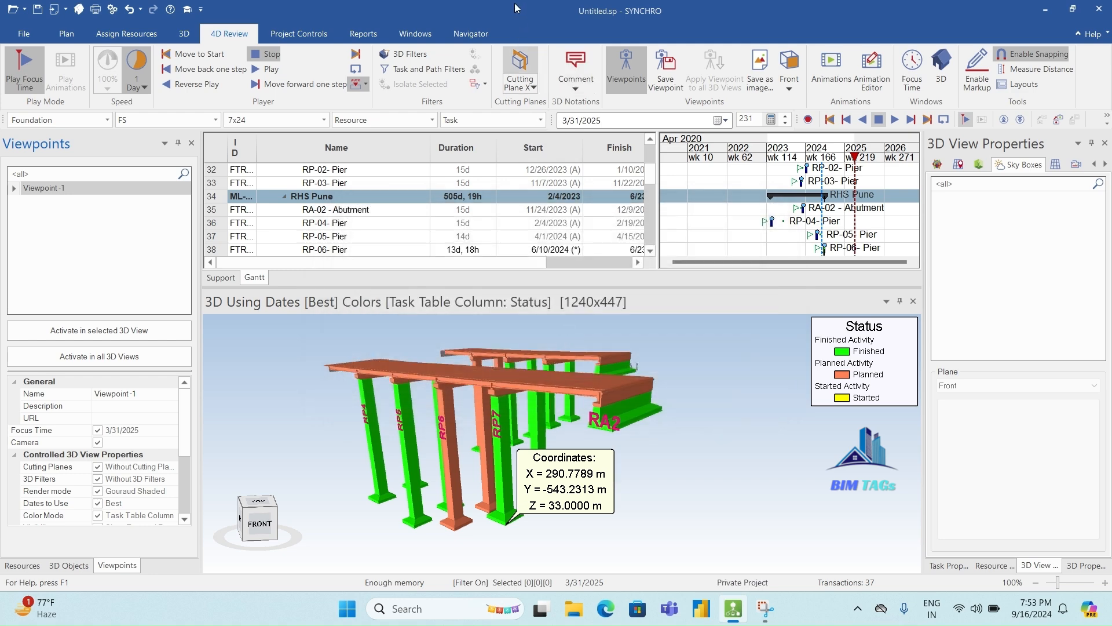
# Add a comment with the edge length on the lower edge of abutment RA2 and name it Comment 2
pyautogui.click(571, 89)
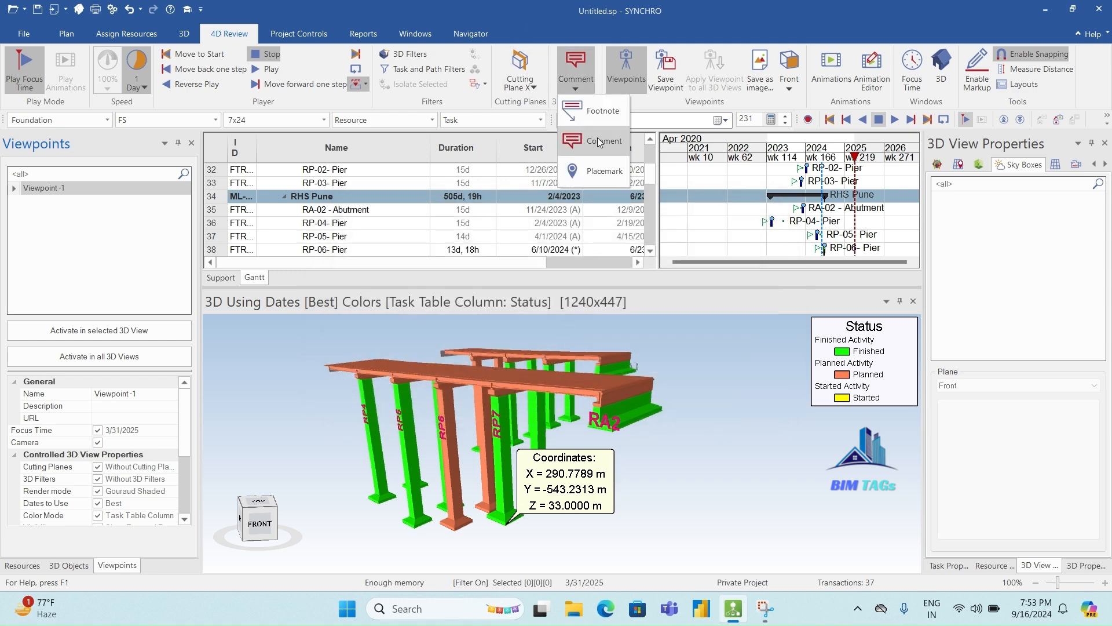
pyautogui.click(599, 141)
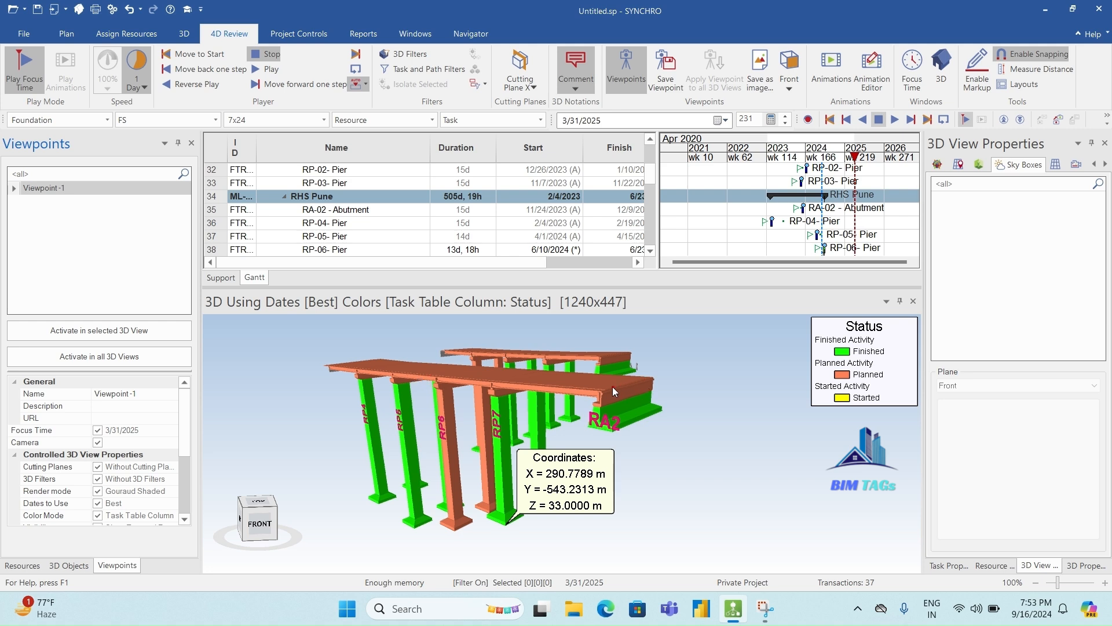
pyautogui.click(640, 421)
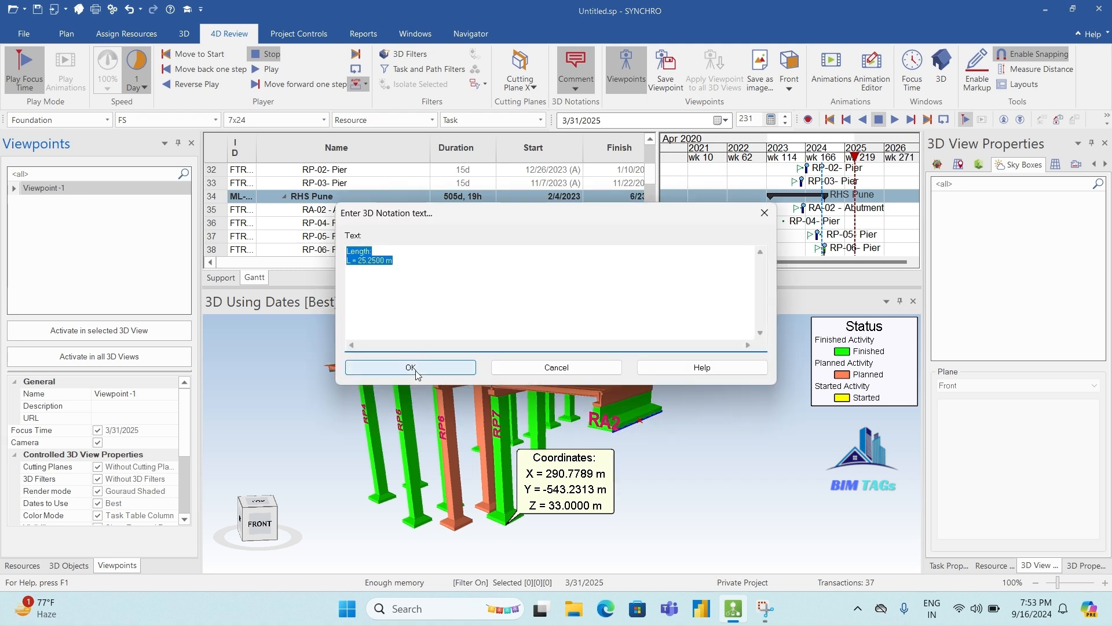
pyautogui.click(441, 368)
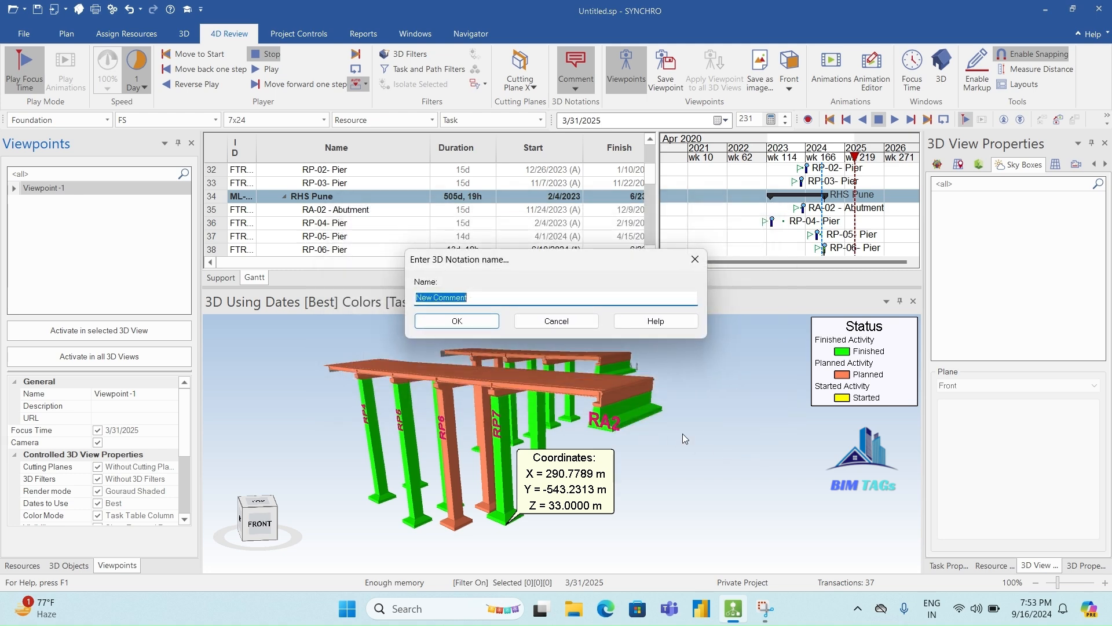
pyautogui.click(434, 298)
pyautogui.press('BackSpace')
pyautogui.press('BackSpace')
pyautogui.press('BackSpace')
pyautogui.press('BackSpace')
pyautogui.write('2')
pyautogui.click(457, 321)
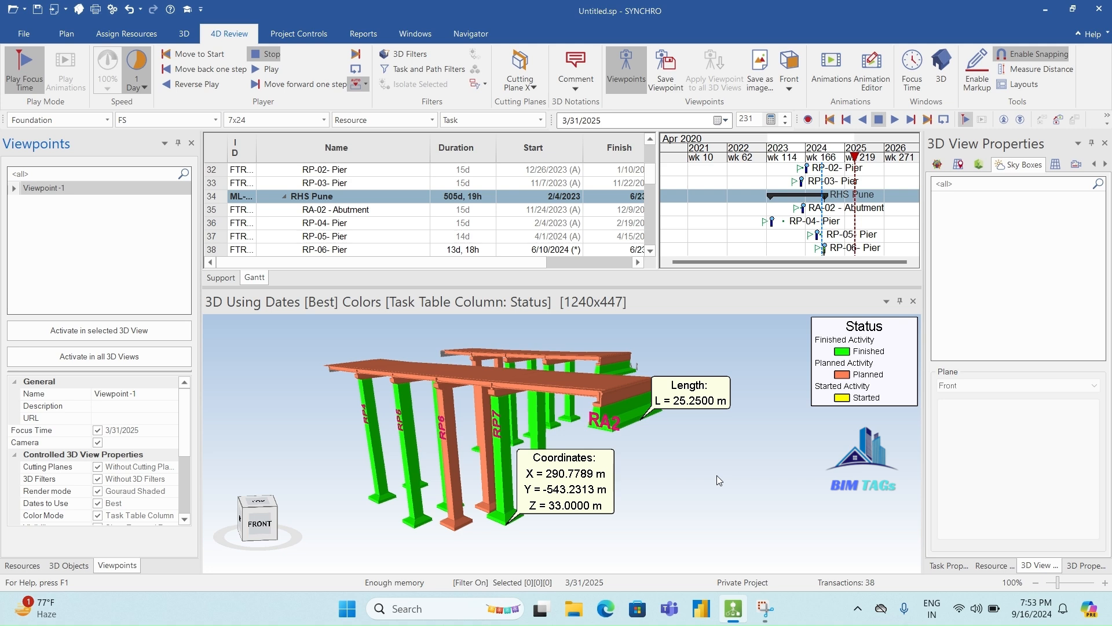
# Save the view with both comments as a new viewpoint named Viewpoint - 2
pyautogui.click(55, 226)
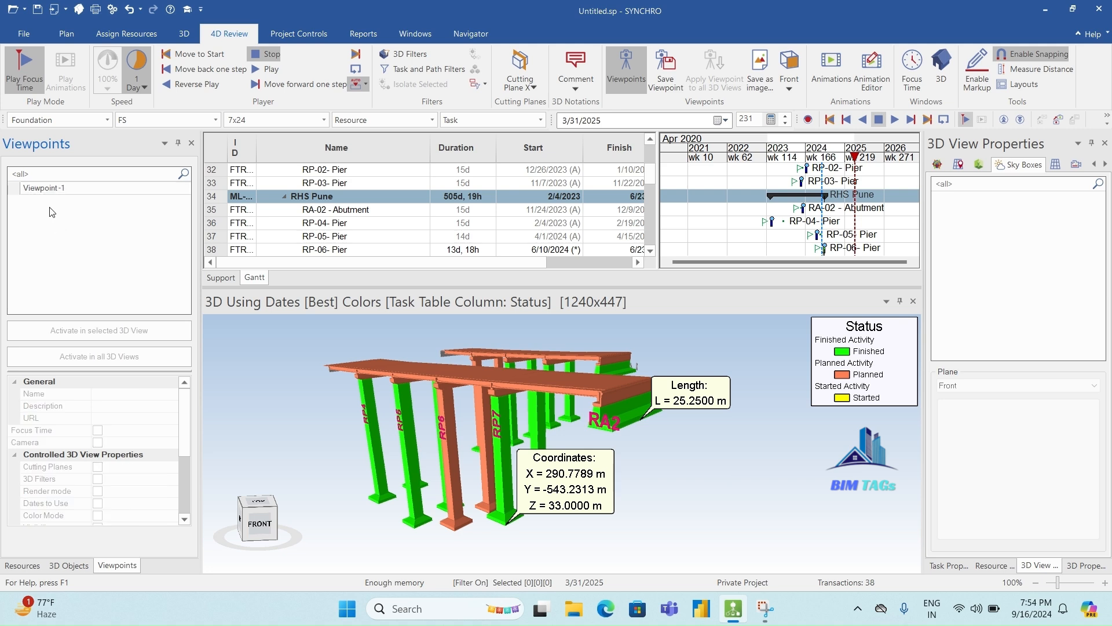
pyautogui.rightClick(51, 219)
pyautogui.click(75, 225)
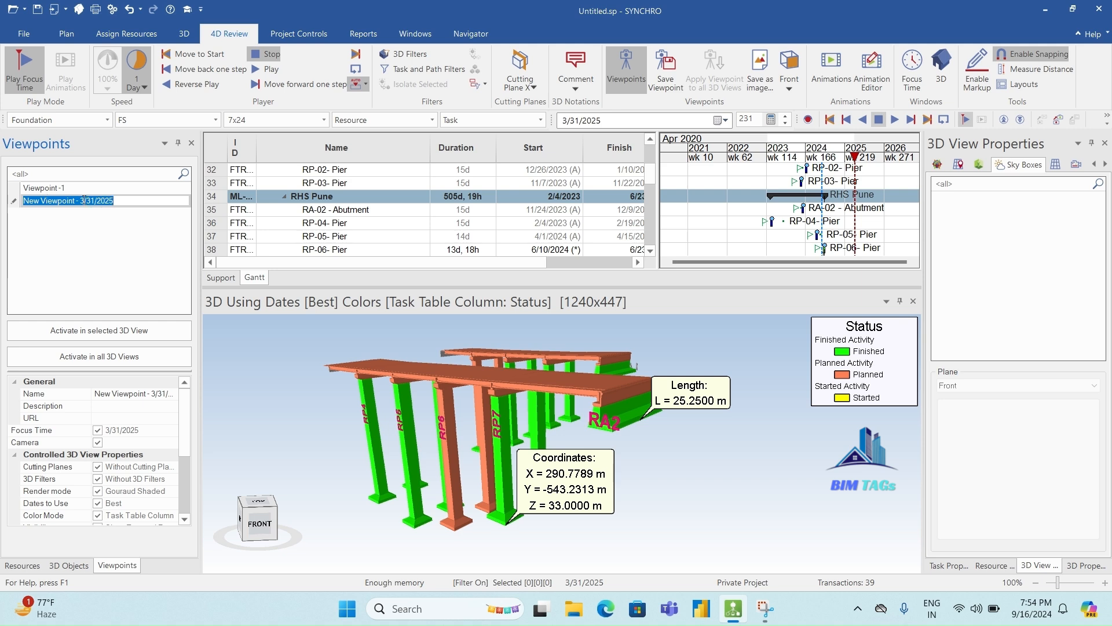
pyautogui.moveTo(80, 200); pyautogui.dragTo(136, 198)
pyautogui.write('2')
pyautogui.moveTo(41, 200); pyautogui.dragTo(3, 200)
pyautogui.press('BackSpace')
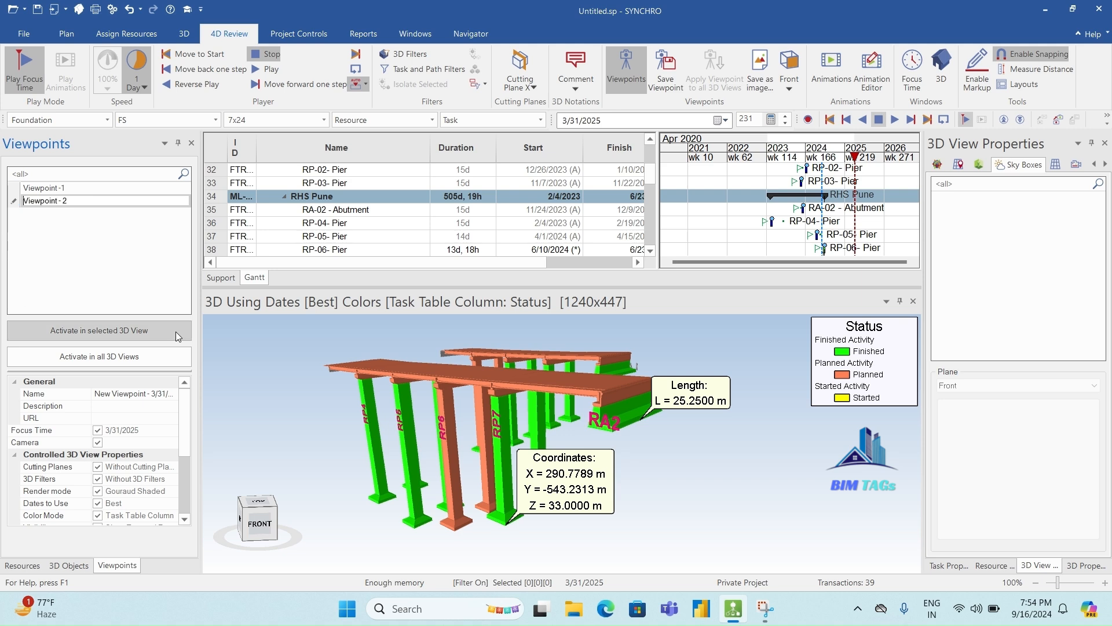
pyautogui.click(101, 264)
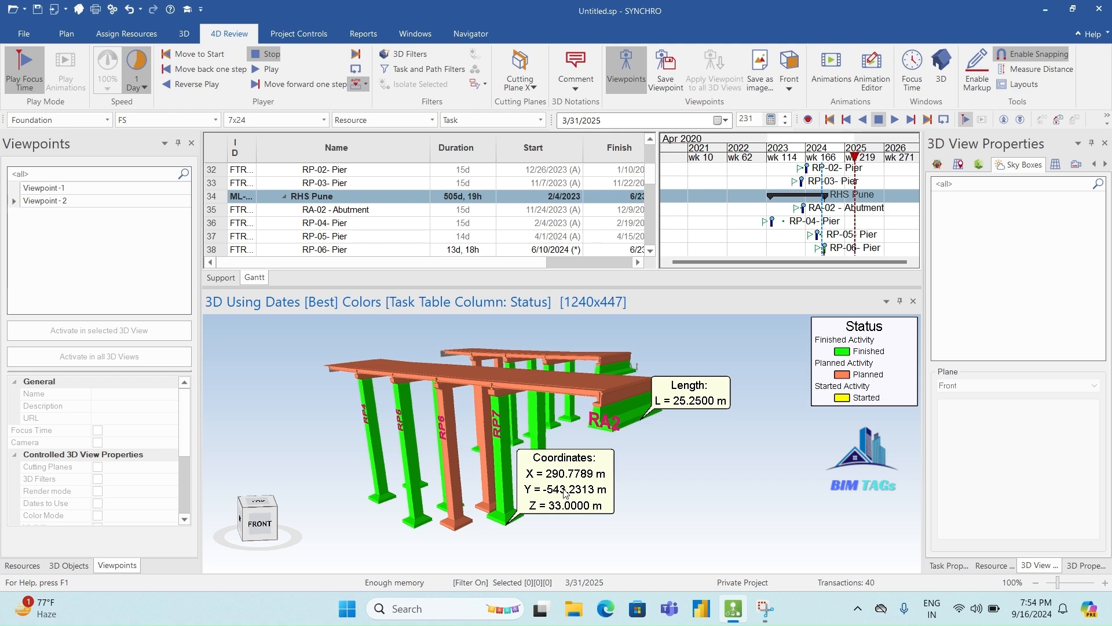
# Orbit the bridge model to its left side and save that view as a new viewpoint named Viewpoint - 3
pyautogui.moveTo(533, 458); pyautogui.dragTo(502, 444, button='middle')
pyautogui.scroll(2, 586, 445)
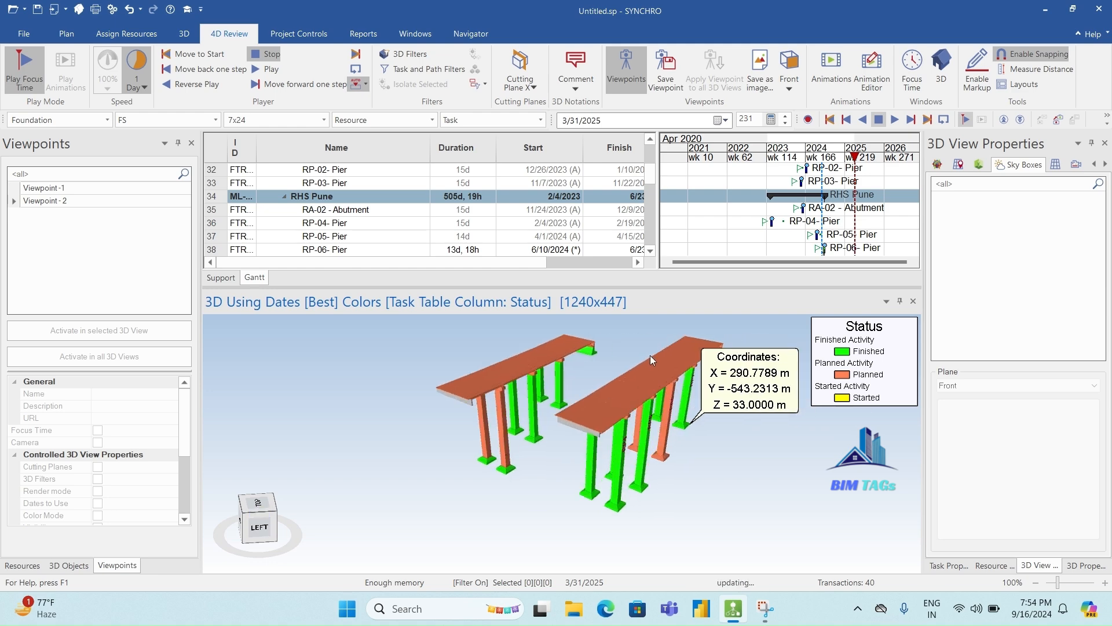
pyautogui.scroll(3, 652, 338)
pyautogui.scroll(-1, 461, 455)
pyautogui.moveTo(460, 454); pyautogui.dragTo(477, 433, button='middle')
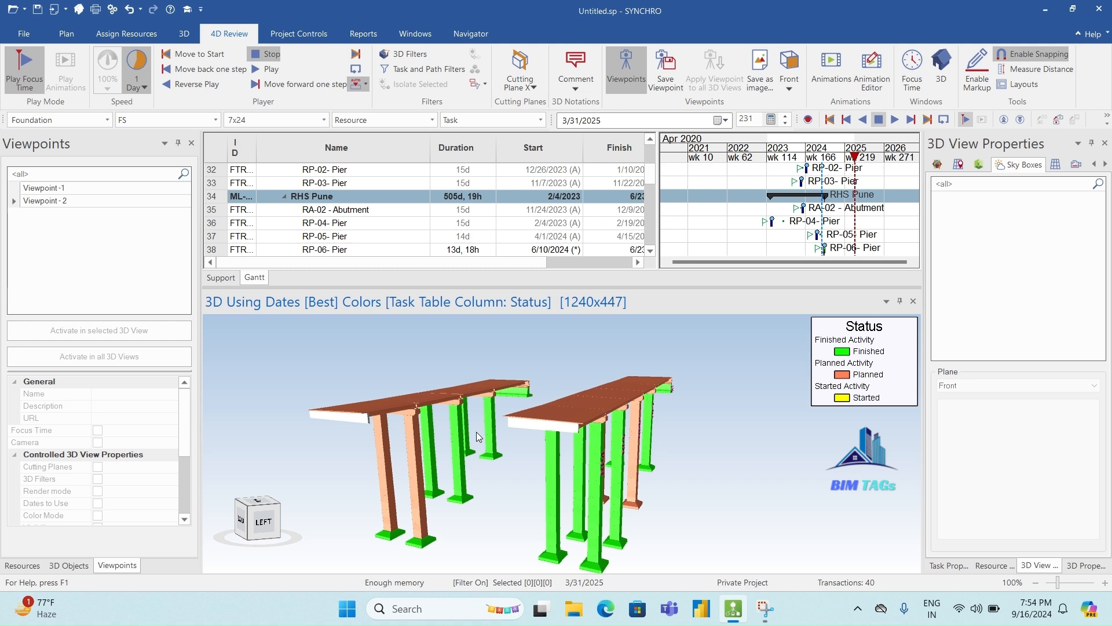
pyautogui.rightClick(47, 240)
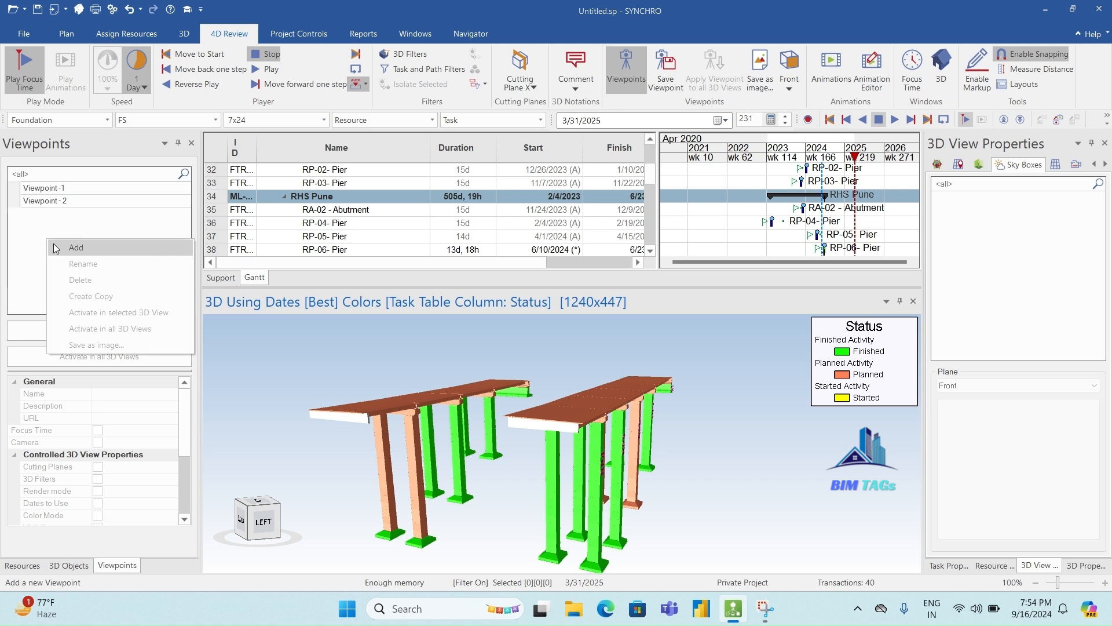
pyautogui.click(69, 248)
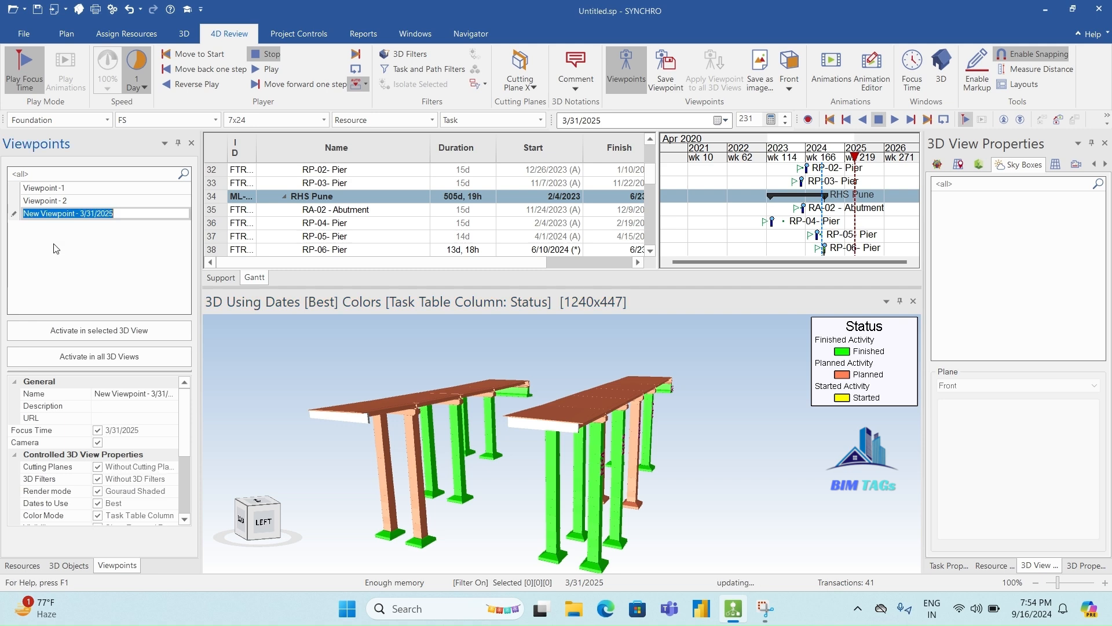
pyautogui.doubleClick(30, 213)
pyautogui.press('BackSpace')
pyautogui.moveTo(63, 213); pyautogui.dragTo(99, 213)
pyautogui.write('3')
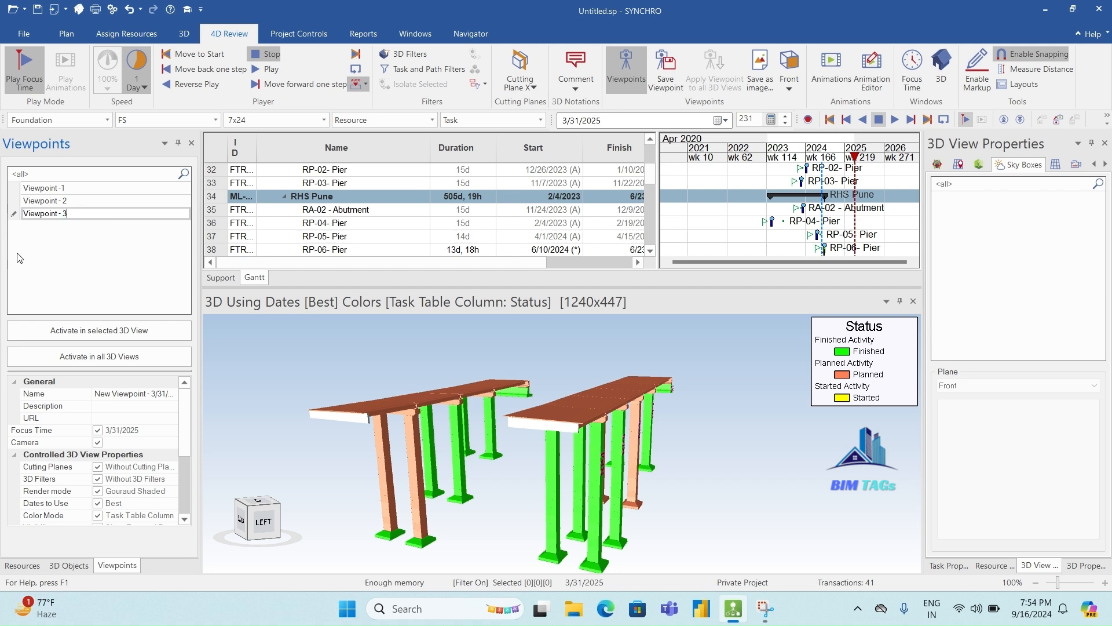
pyautogui.click(96, 254)
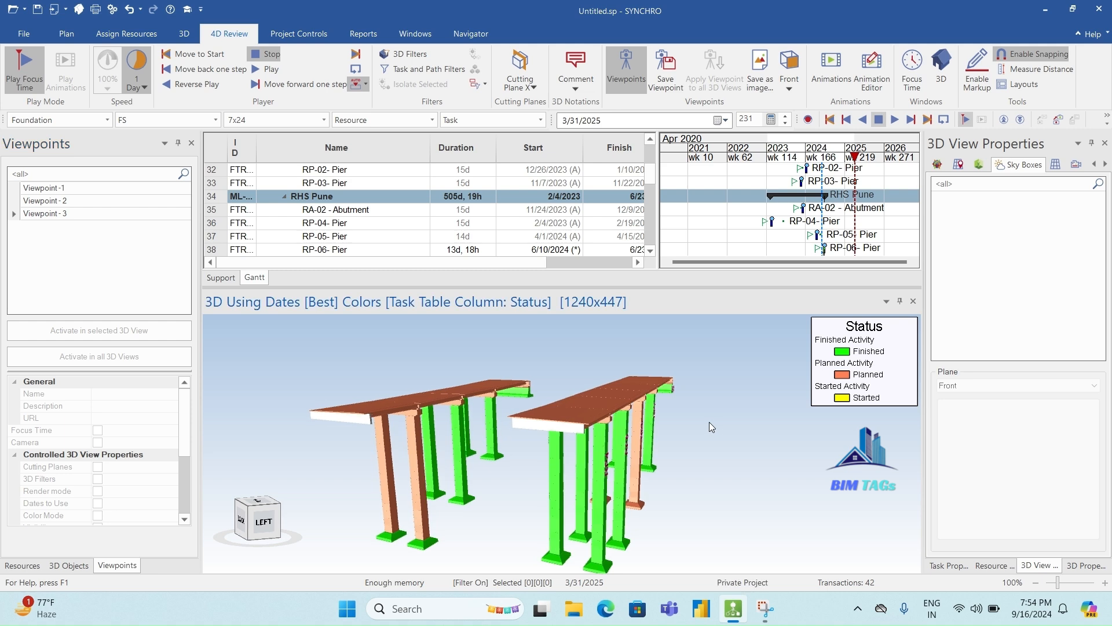
# Activate Viewpoint -1 in all 3D views
pyautogui.click(44, 189)
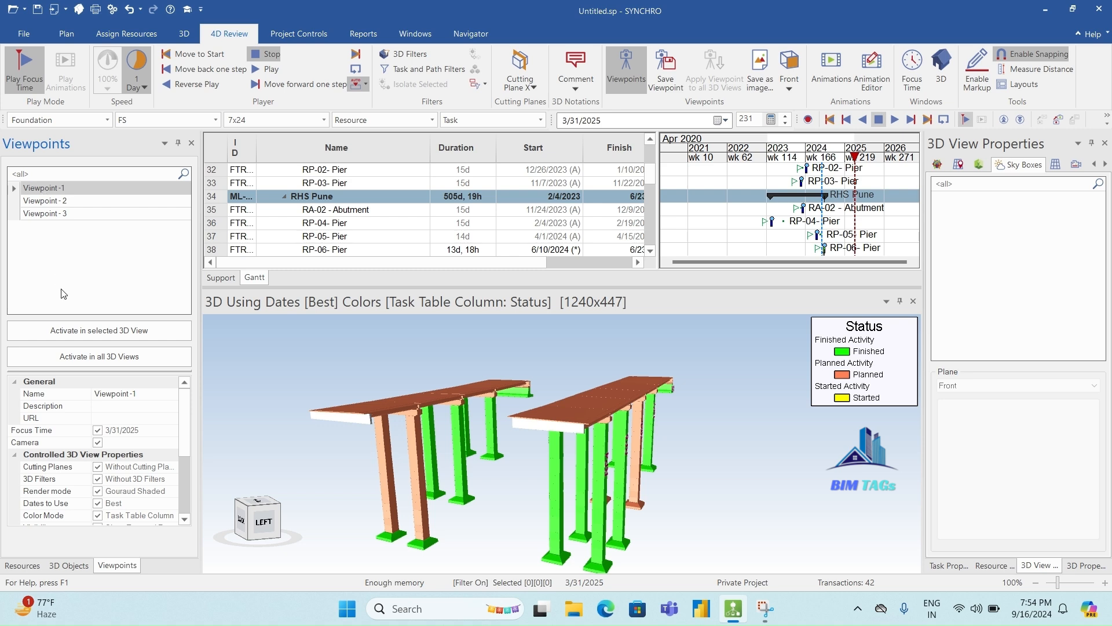
pyautogui.click(82, 361)
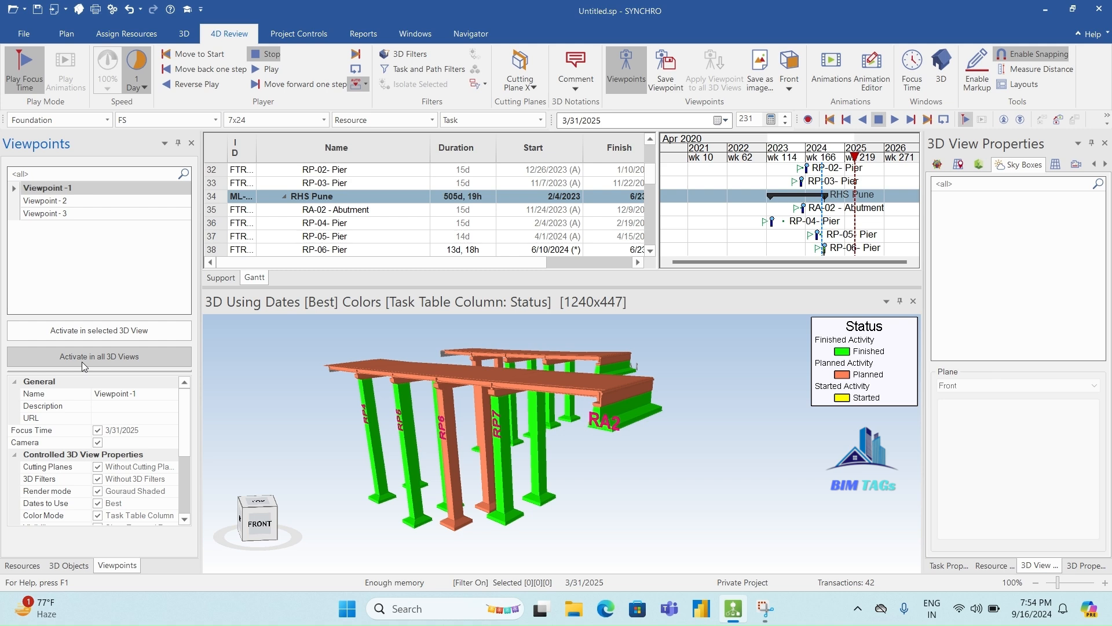
# Activate Viewpoint - 2 in all 3D views, and do the same for Viewpoint - 3
pyautogui.click(47, 205)
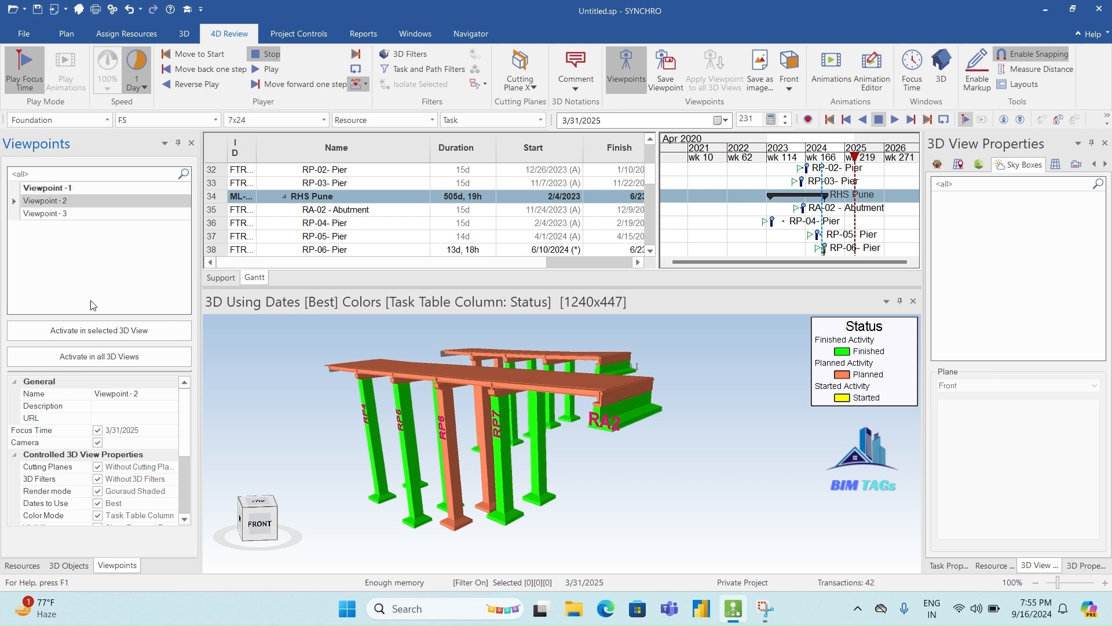
pyautogui.click(83, 359)
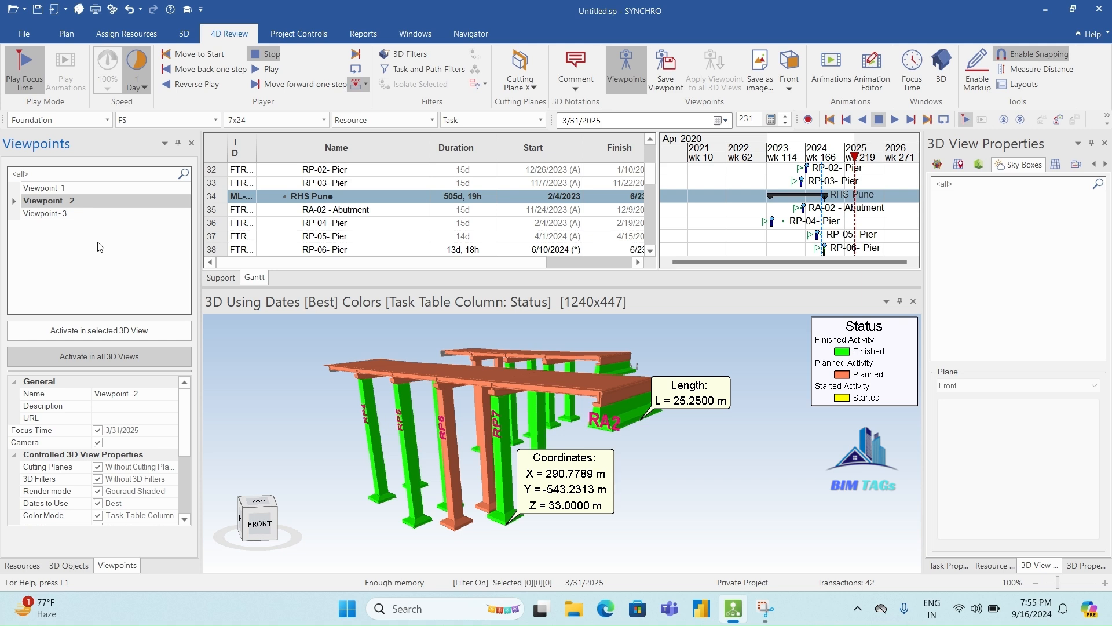
pyautogui.click(77, 214)
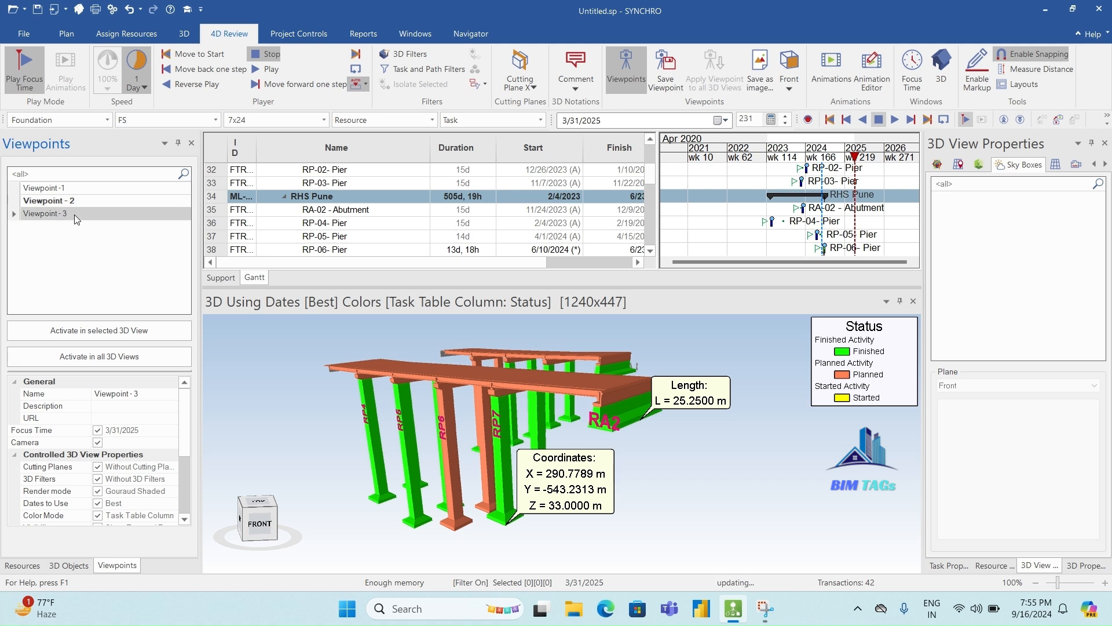
pyautogui.click(99, 360)
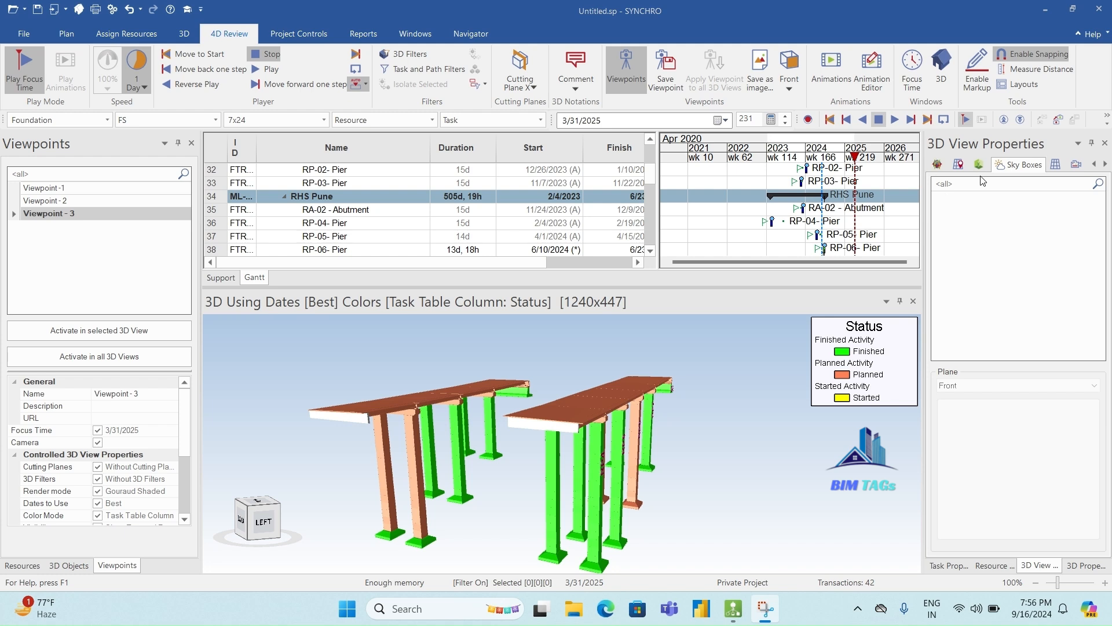
# Hide Comment 1 and Comment 2 in the 3D notations list of the view properties
pyautogui.click(939, 164)
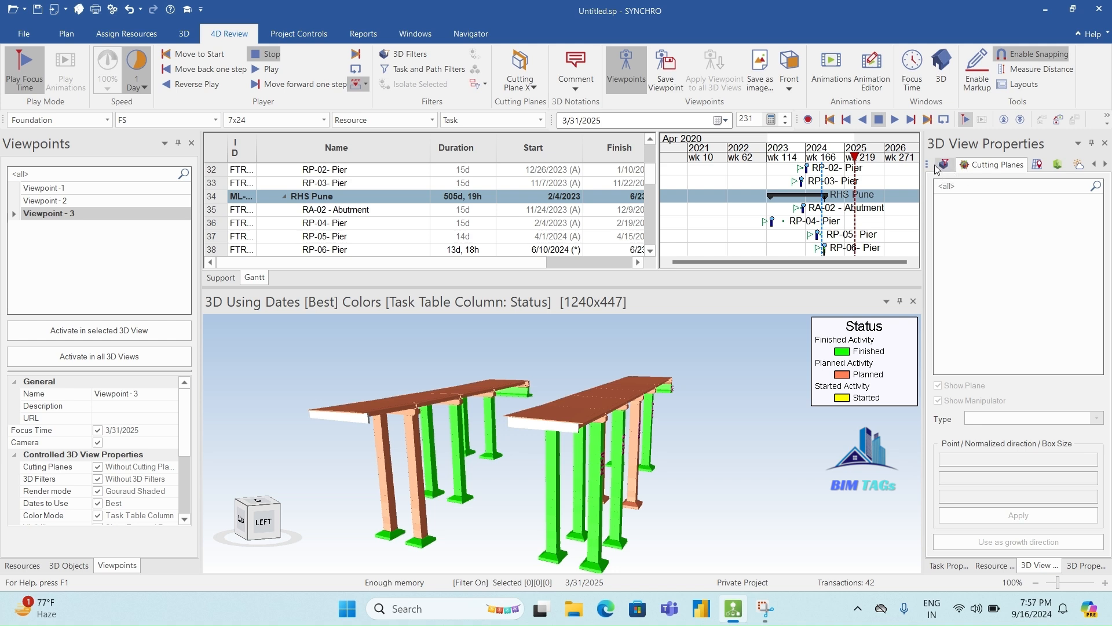
pyautogui.click(1095, 165)
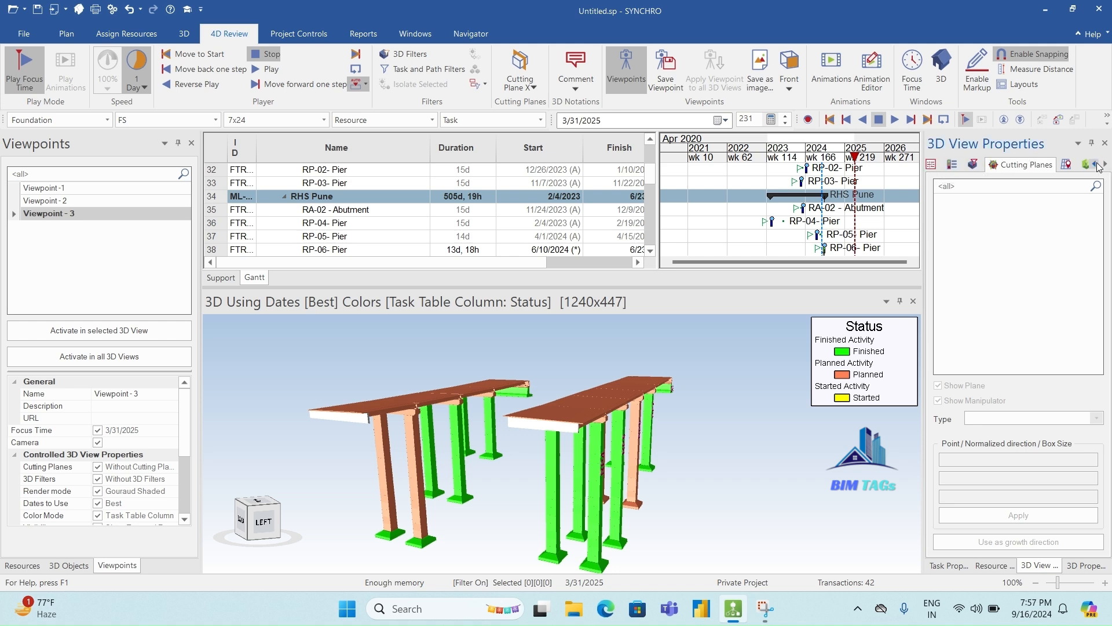
pyautogui.click(1097, 165)
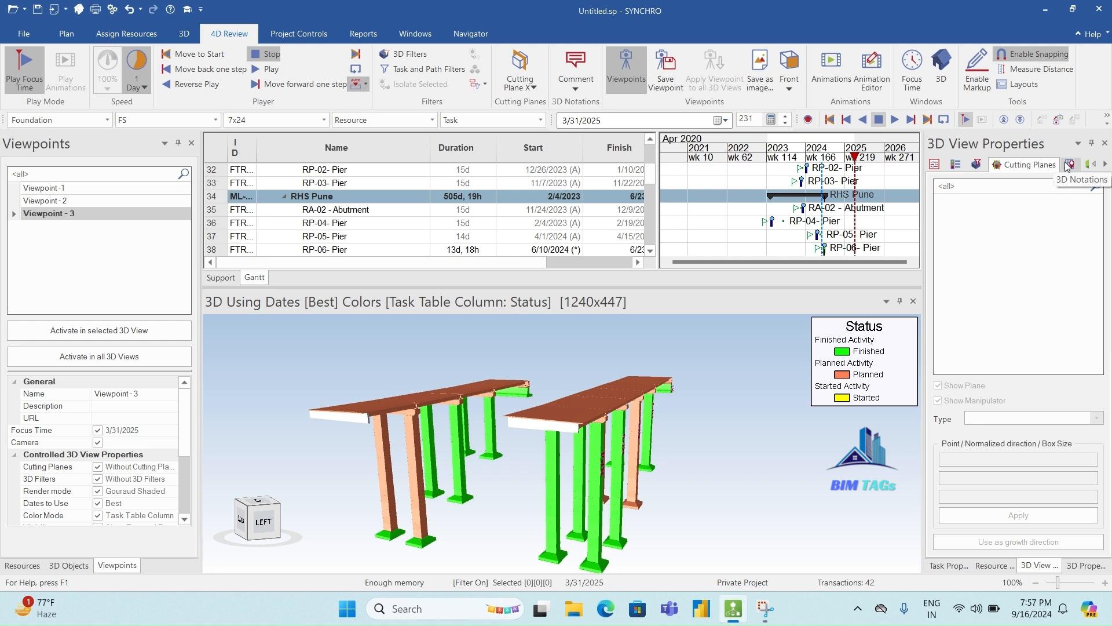
pyautogui.click(1069, 165)
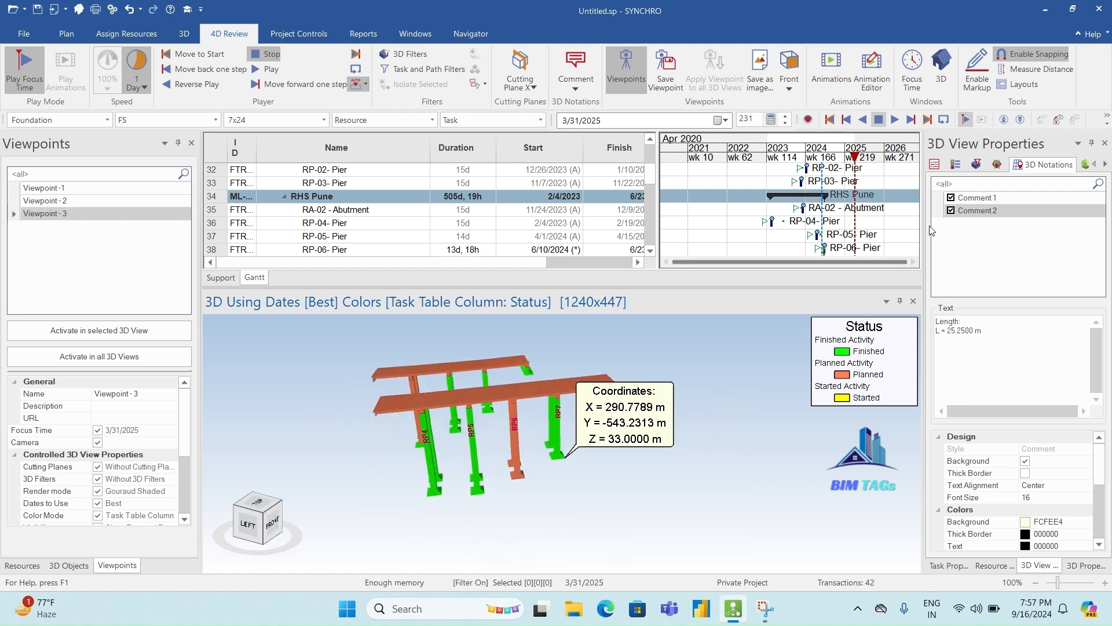
pyautogui.click(952, 211)
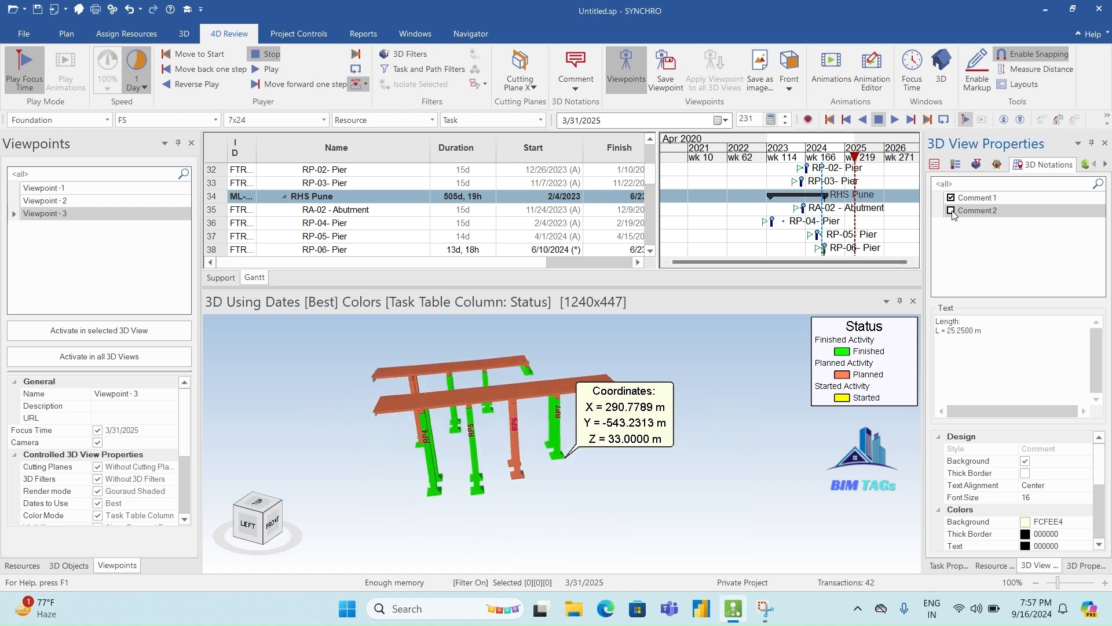
pyautogui.click(951, 198)
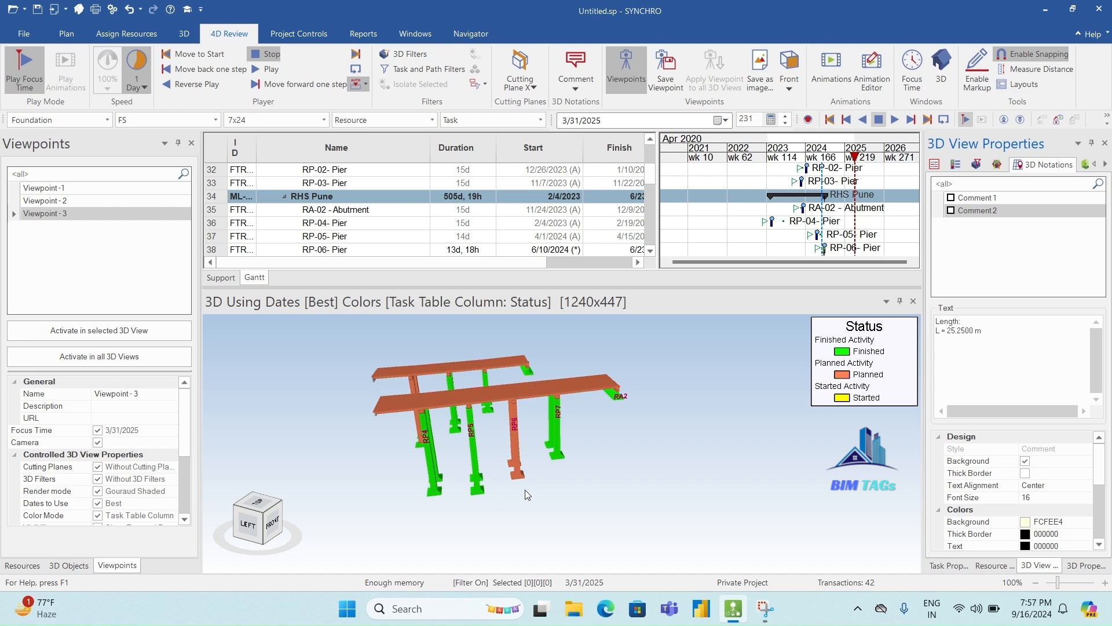
# Add an X cutting plane at pier RP6 and move it towards pier RP5, to about X 263.47
pyautogui.moveTo(564, 456); pyautogui.dragTo(511, 461, button='middle')
pyautogui.scroll(3, 601, 359)
pyautogui.scroll(-2, 546, 399)
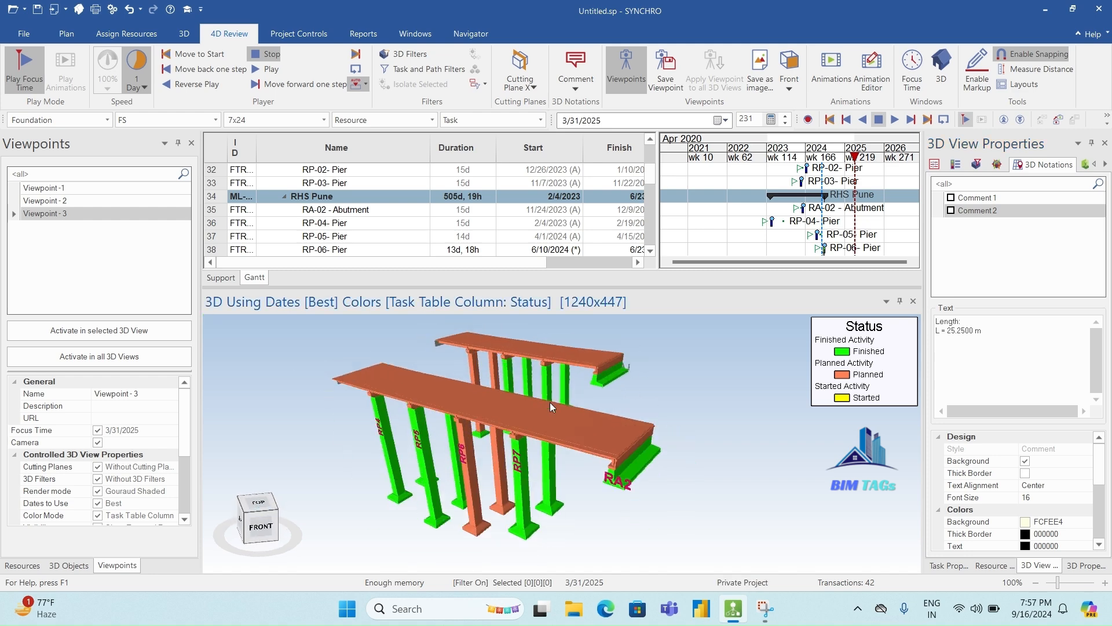
pyautogui.click(535, 88)
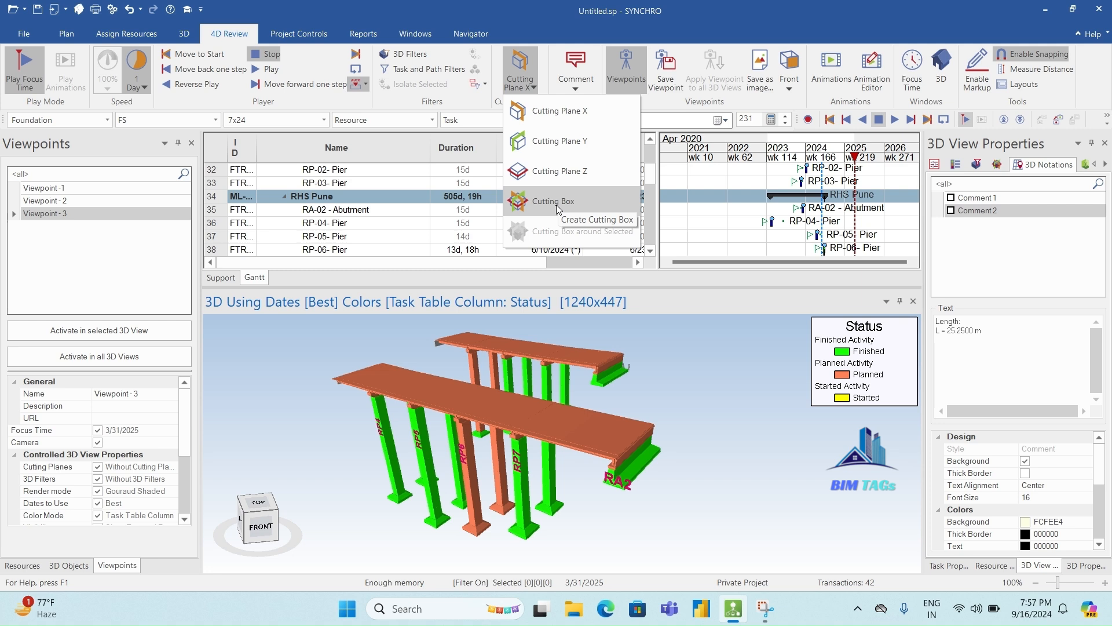
pyautogui.click(547, 110)
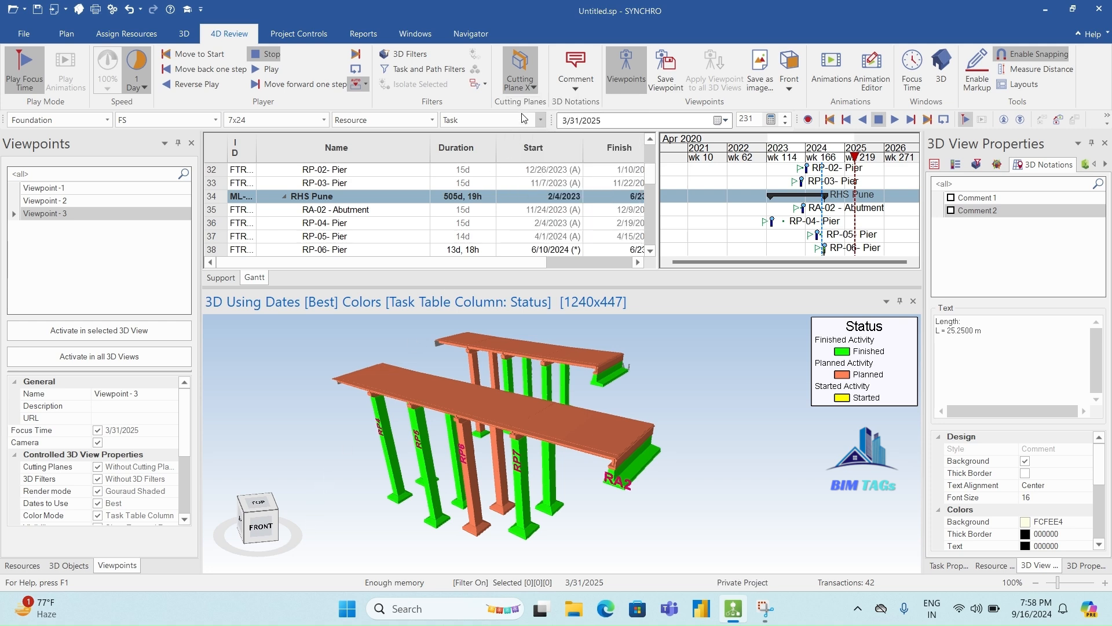
pyautogui.click(465, 455)
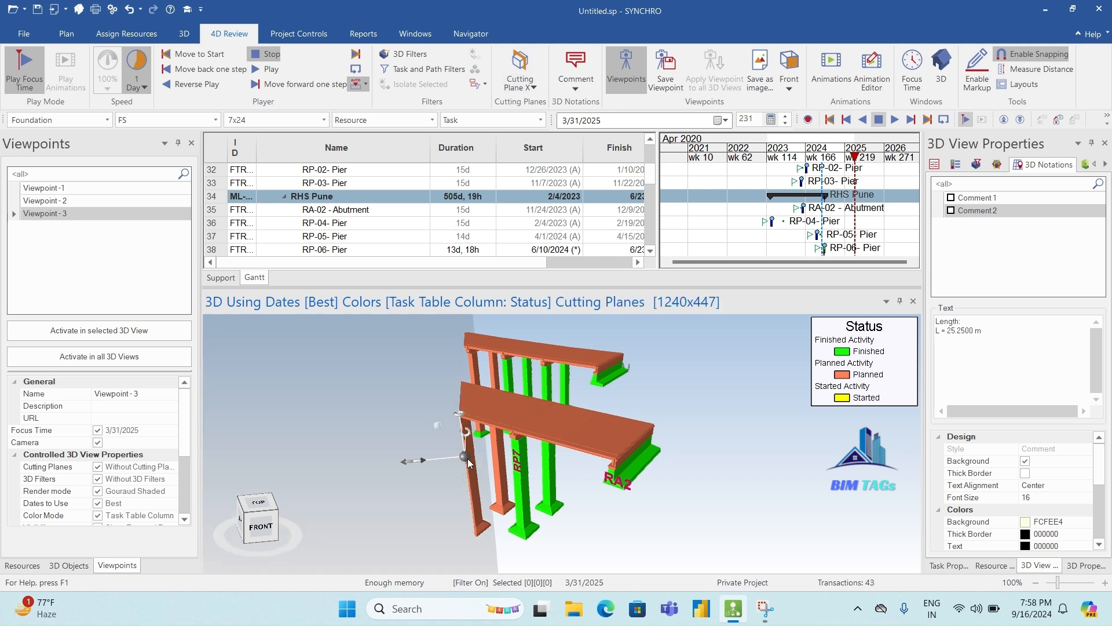
pyautogui.moveTo(466, 458); pyautogui.dragTo(442, 462)
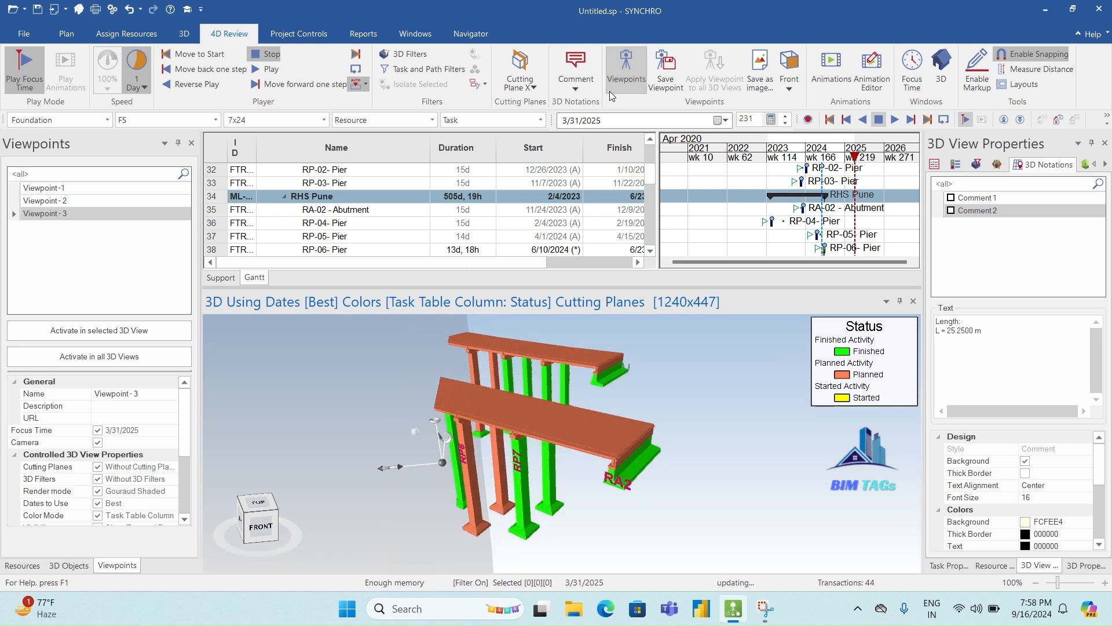
# Add a Y cutting plane at abutment RA2 and shift it inward across the deck to about Y -558.96
pyautogui.click(534, 87)
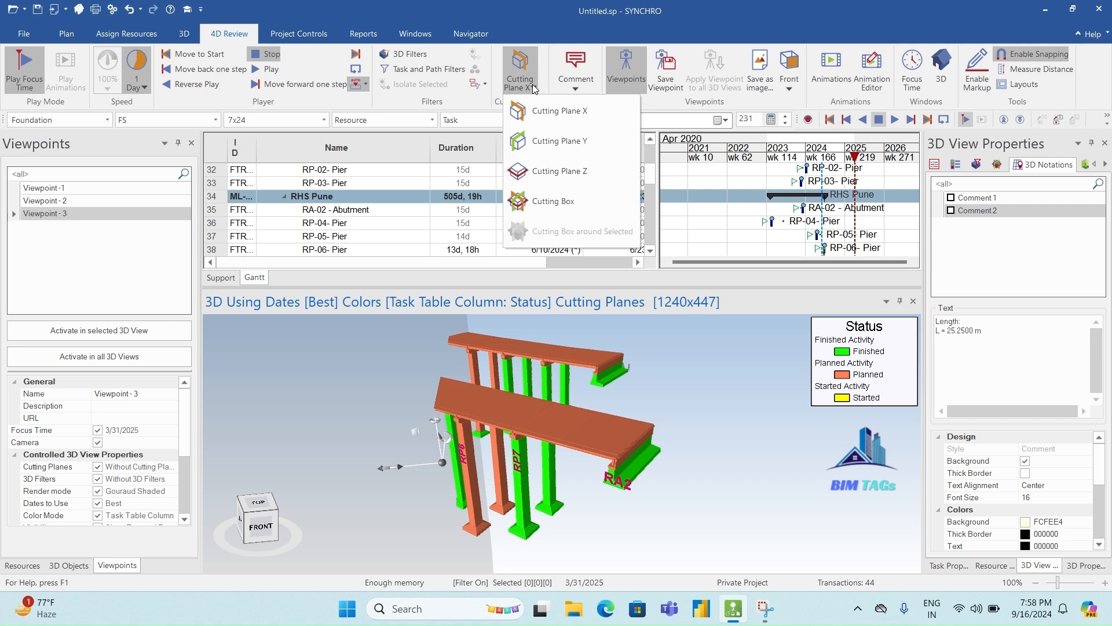
pyautogui.click(550, 143)
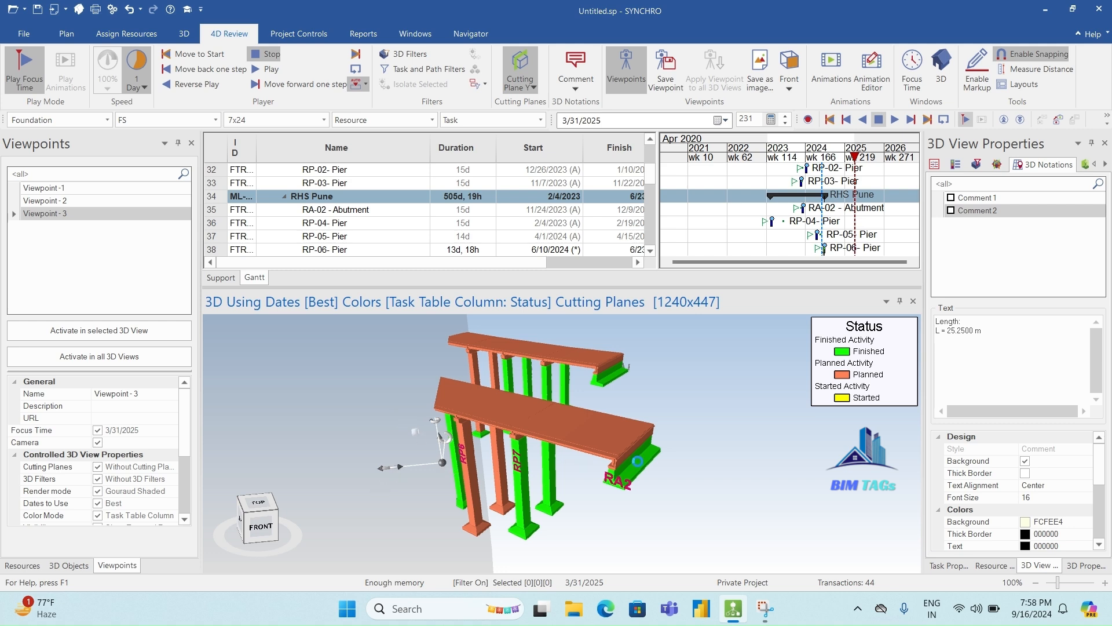
pyautogui.click(630, 456)
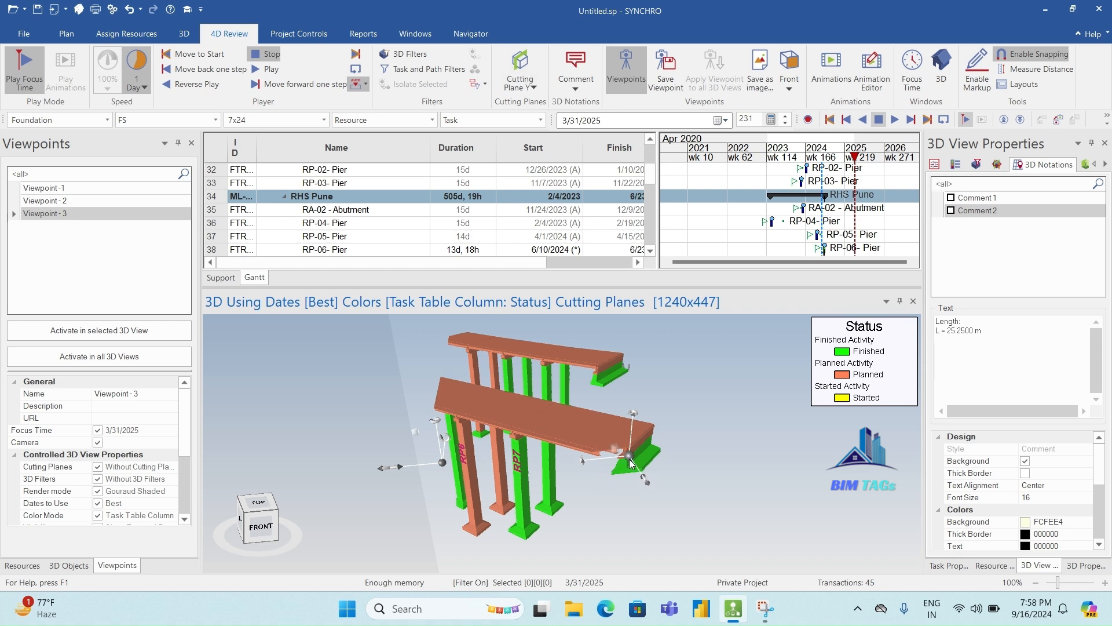
pyautogui.moveTo(630, 462); pyautogui.dragTo(612, 447)
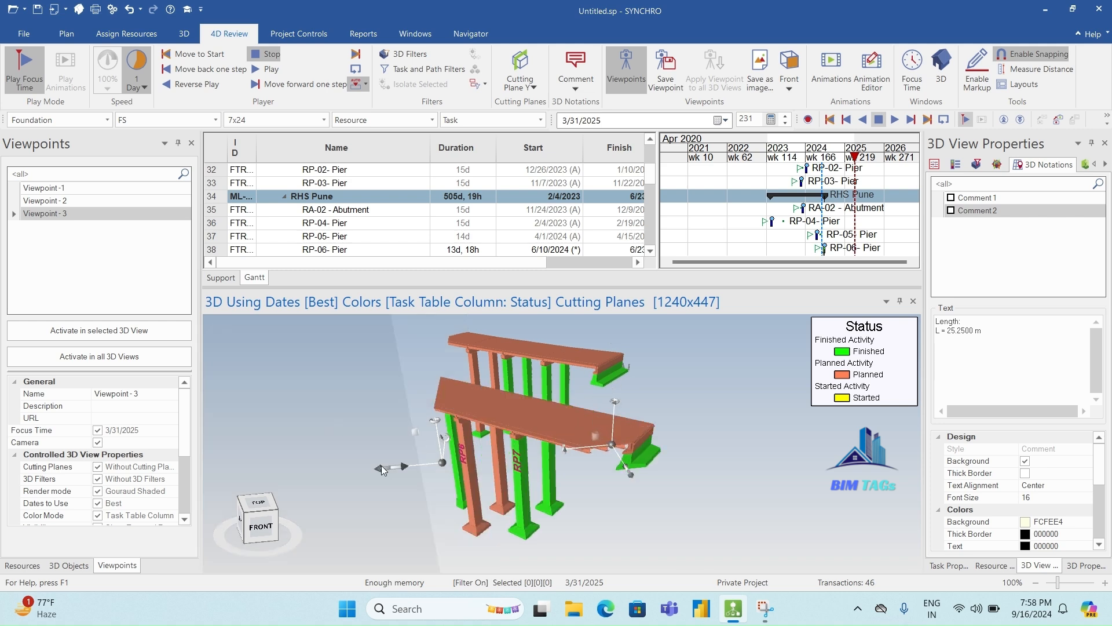
# Toggle the X cutting plane off and on, and leave both the X and Y cutting planes switched off
pyautogui.rightClick(442, 467)
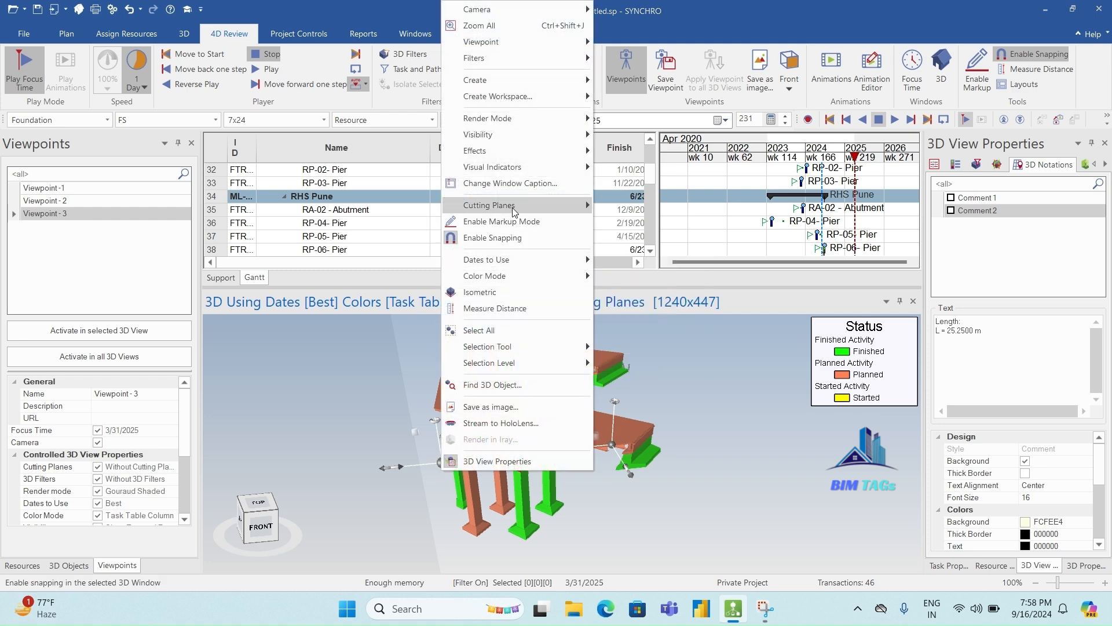
pyautogui.moveTo(544, 207)
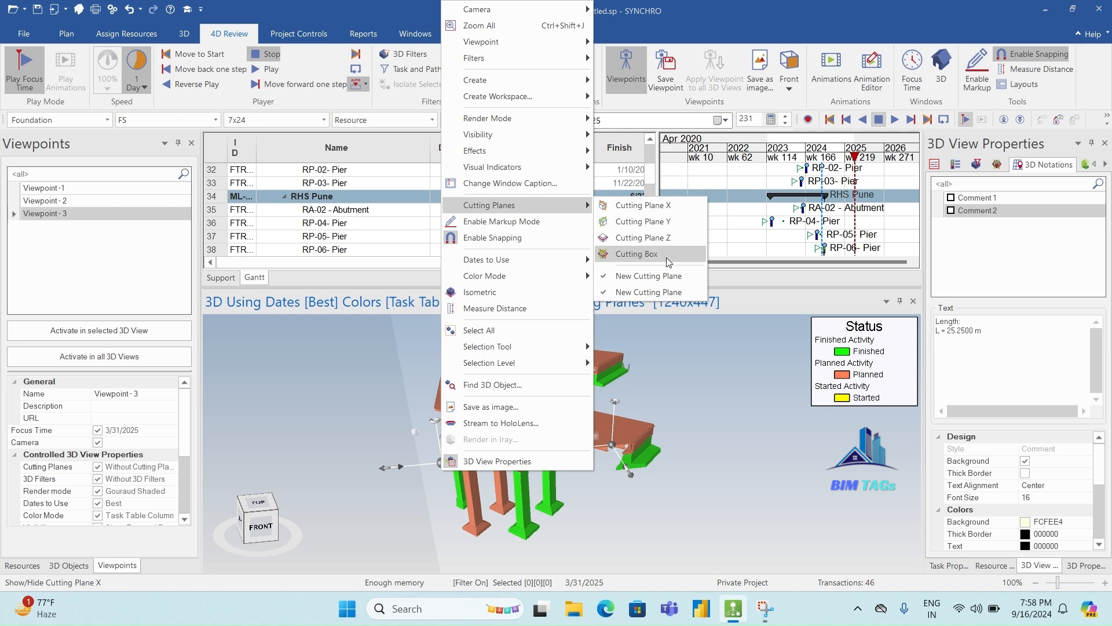
pyautogui.click(611, 281)
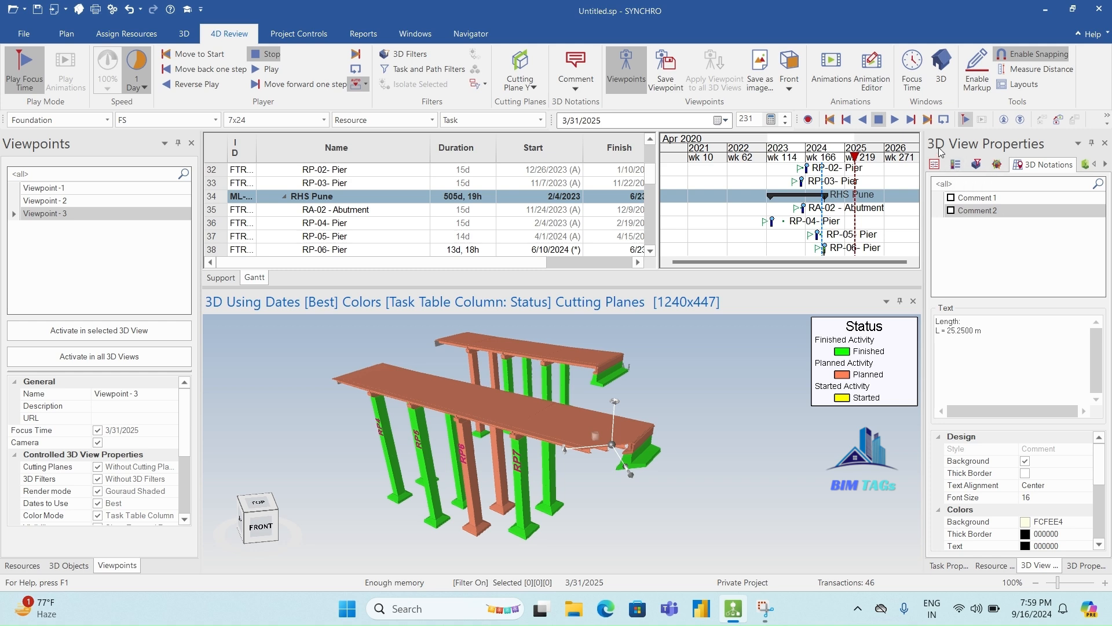
pyautogui.click(998, 164)
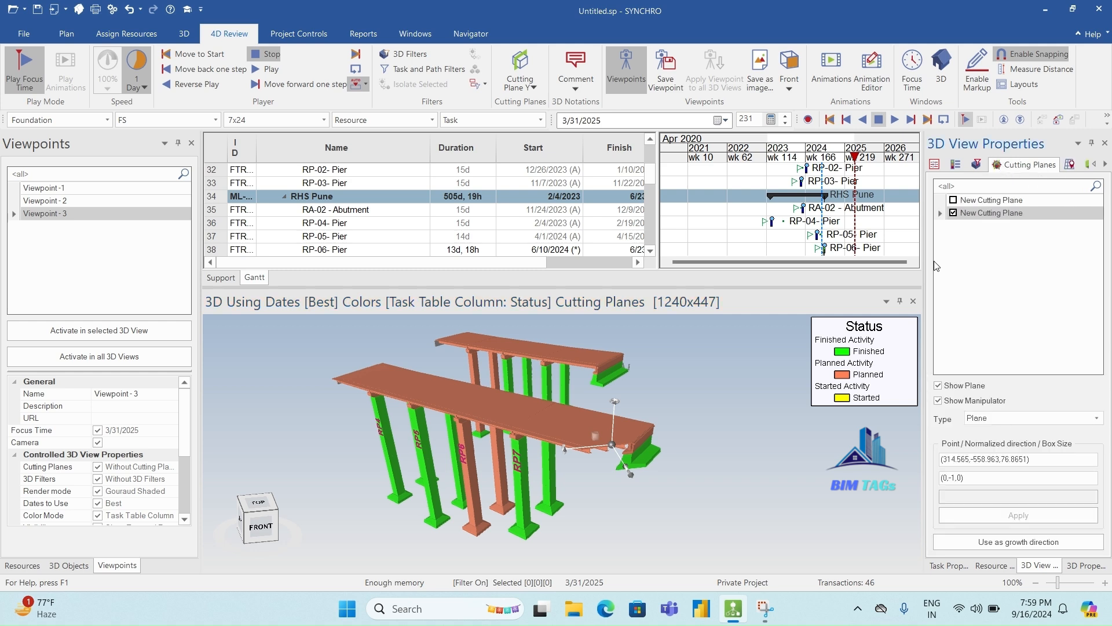
pyautogui.click(953, 200)
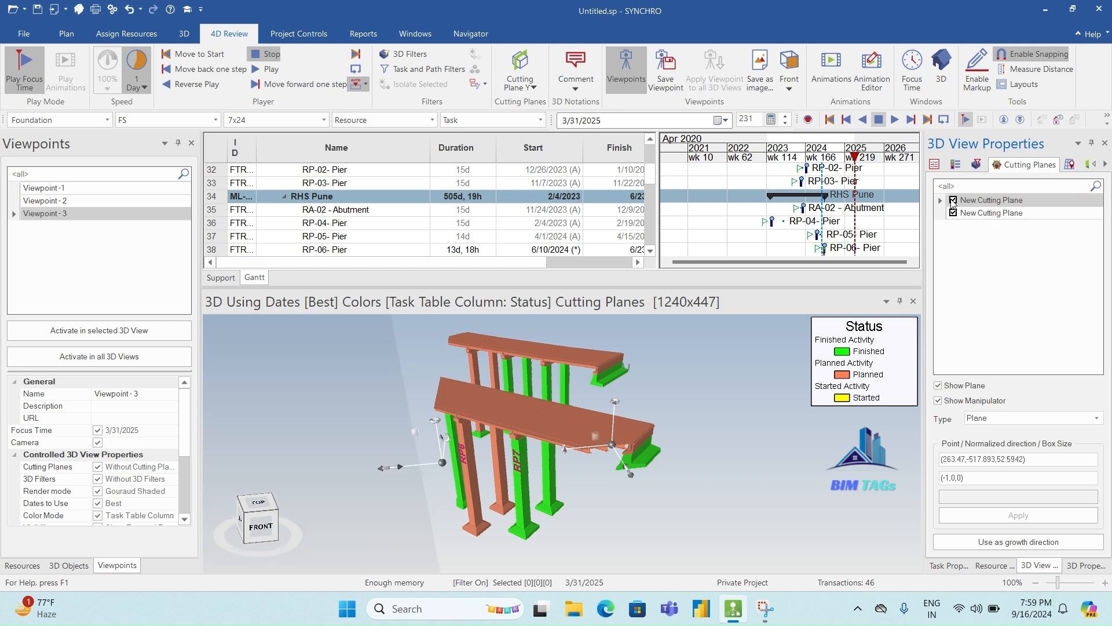
pyautogui.click(954, 212)
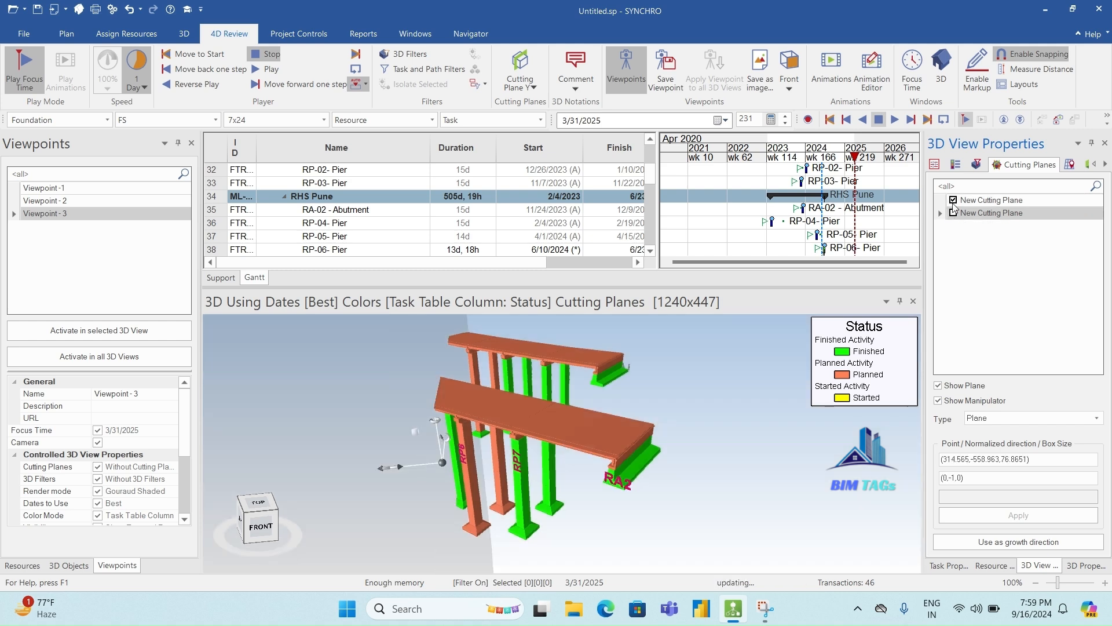
pyautogui.click(953, 200)
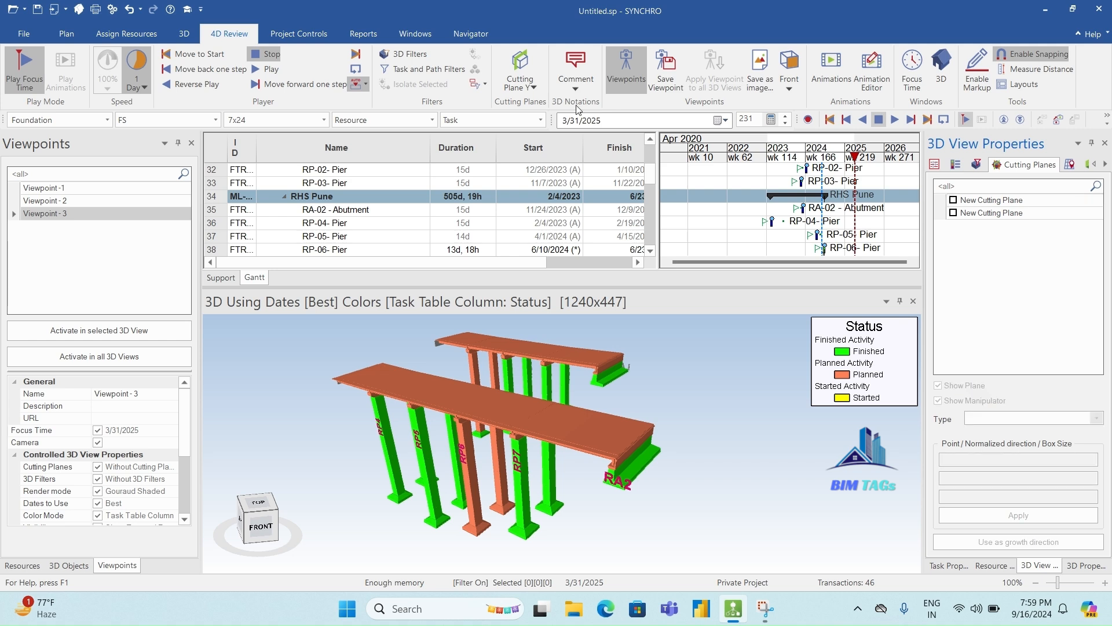
# Add a Z cutting plane through the piers, lowered to about Z 55.88, and switch it off
pyautogui.click(523, 90)
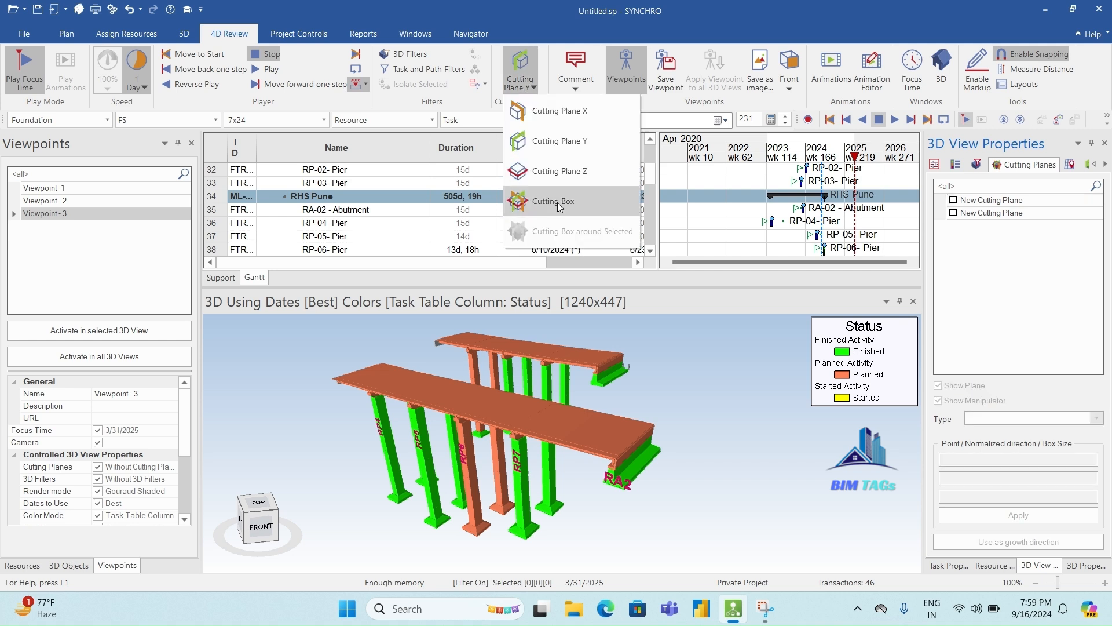
pyautogui.click(565, 172)
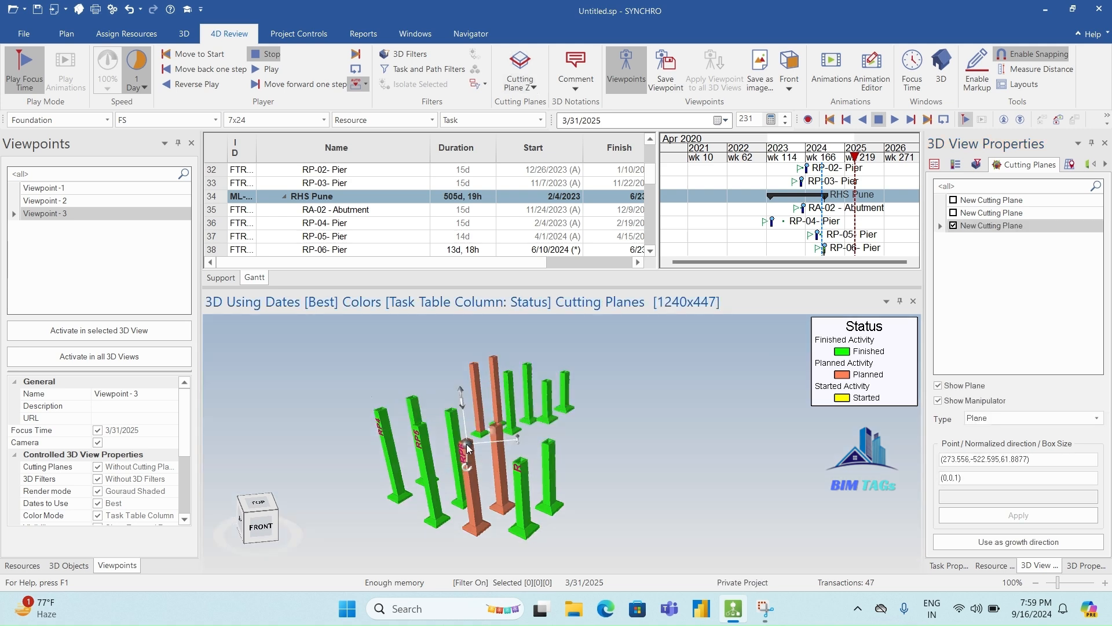
pyautogui.moveTo(468, 448); pyautogui.dragTo(489, 439)
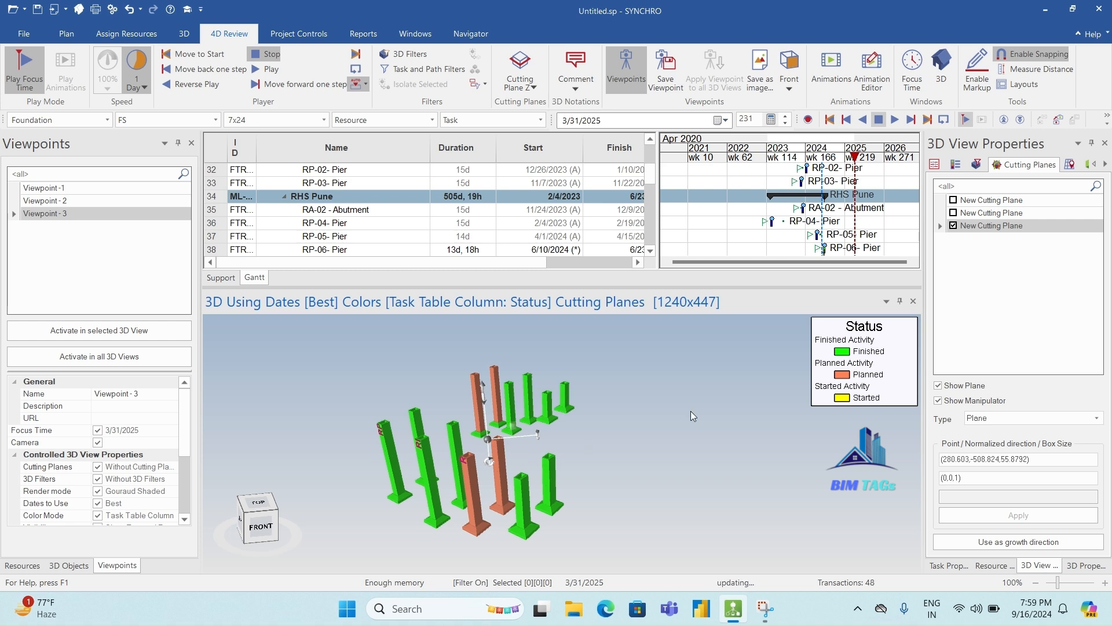
pyautogui.click(1007, 315)
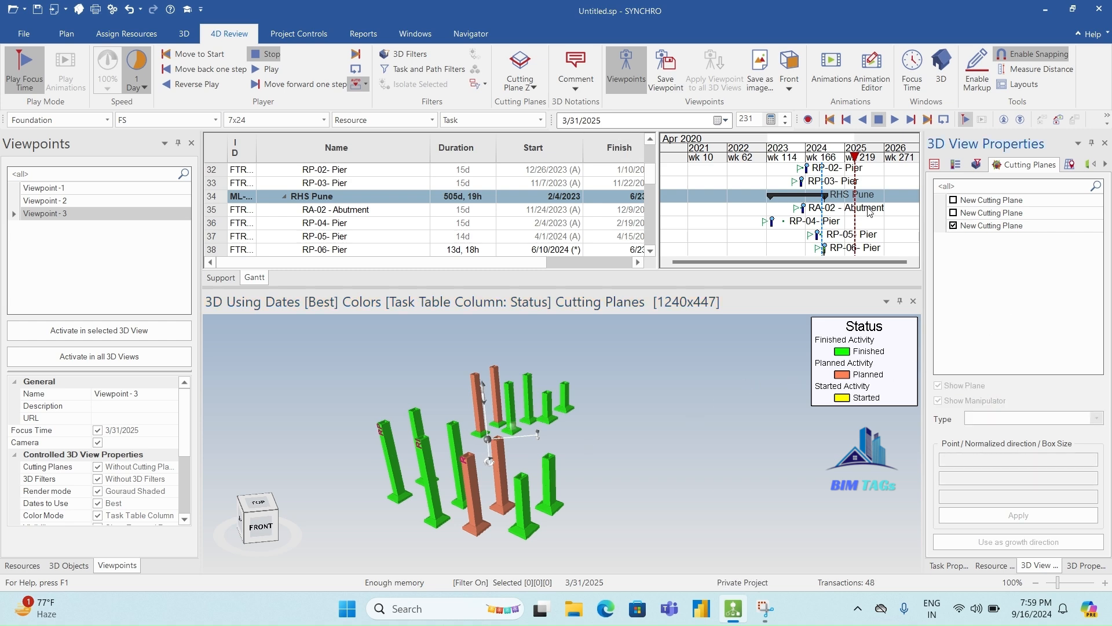
pyautogui.click(954, 227)
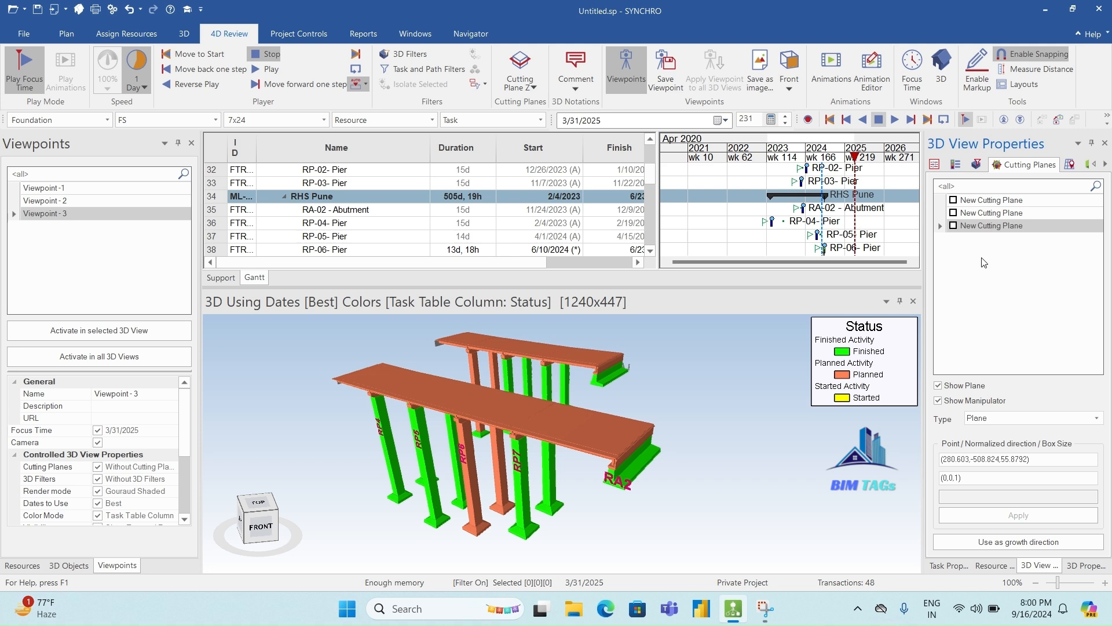
# Add a cutting box enclosing the right-hand-side bridge spans, about 176.7 by 71.2 by 126.2 in size
pyautogui.click(531, 88)
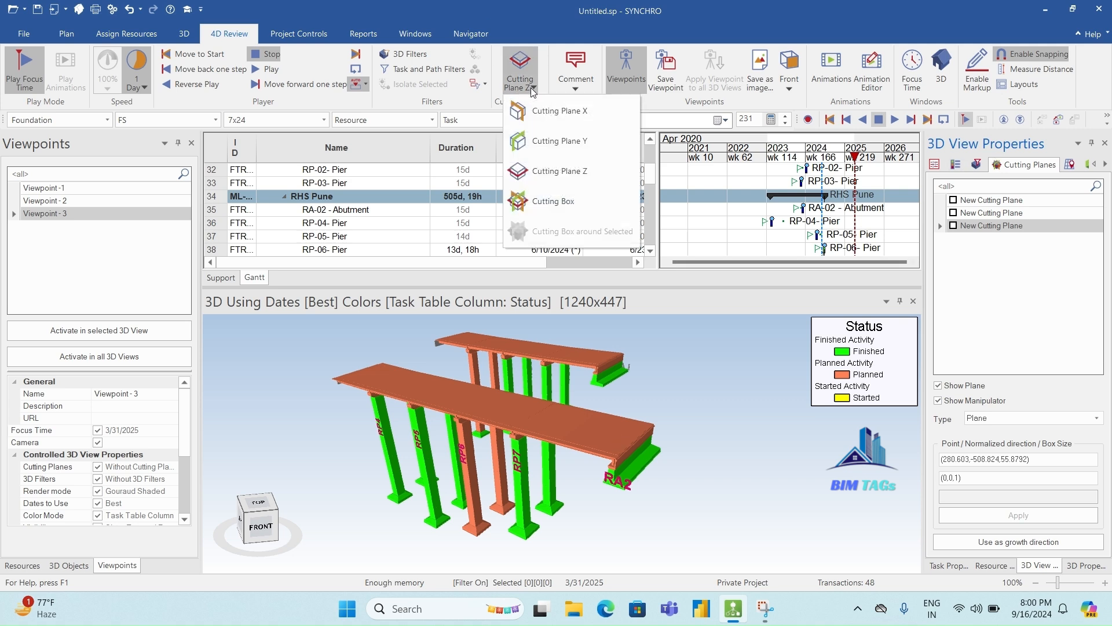
pyautogui.click(551, 205)
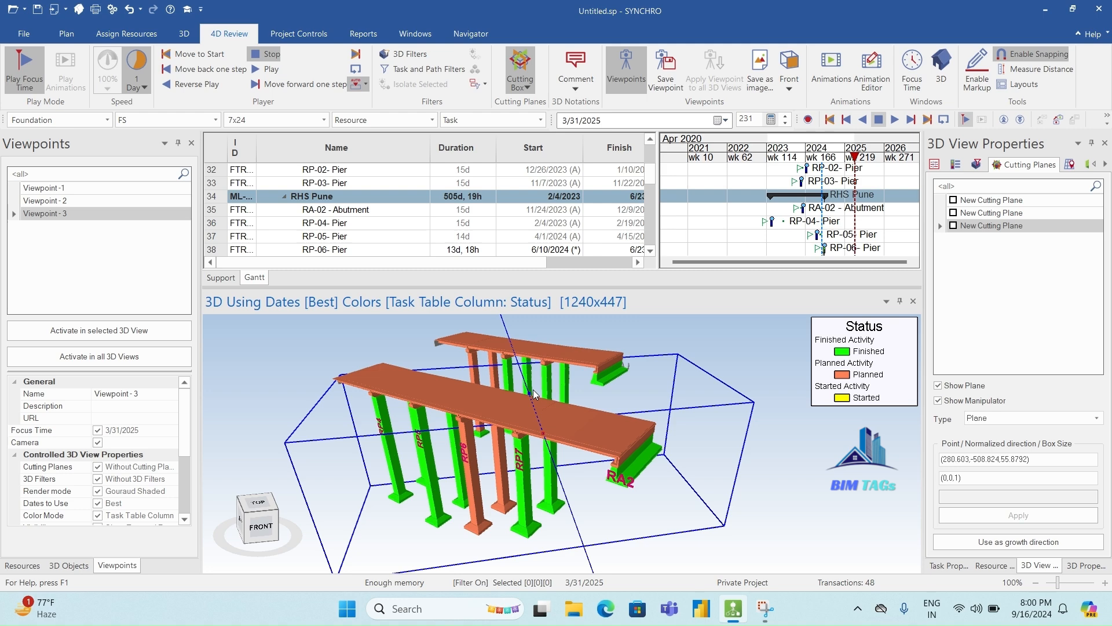
pyautogui.scroll(-5, 518, 361)
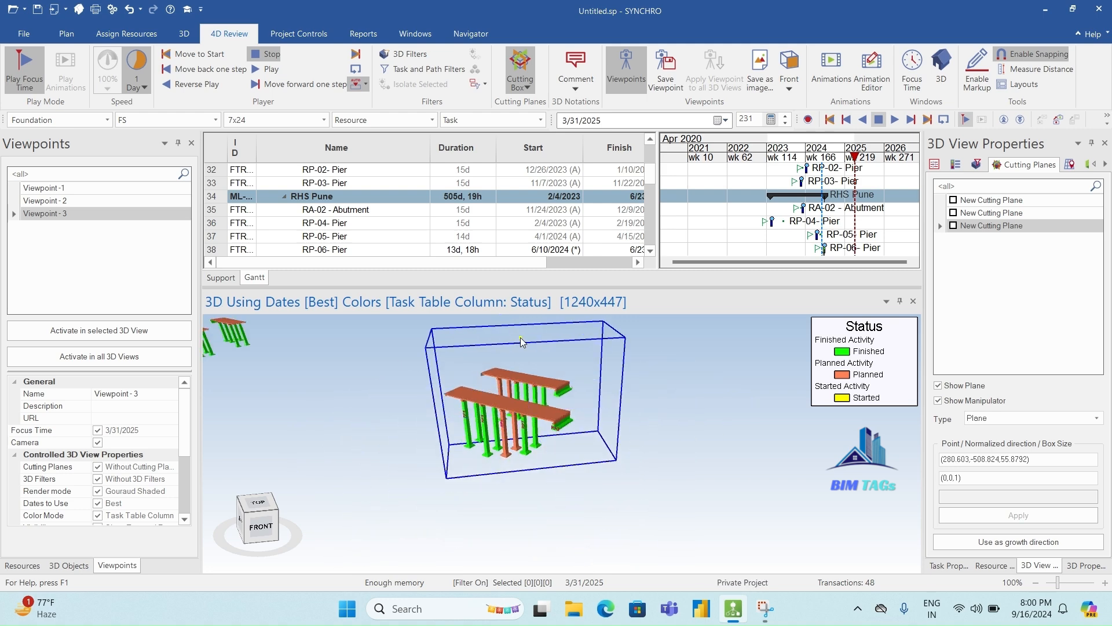
pyautogui.click(521, 338)
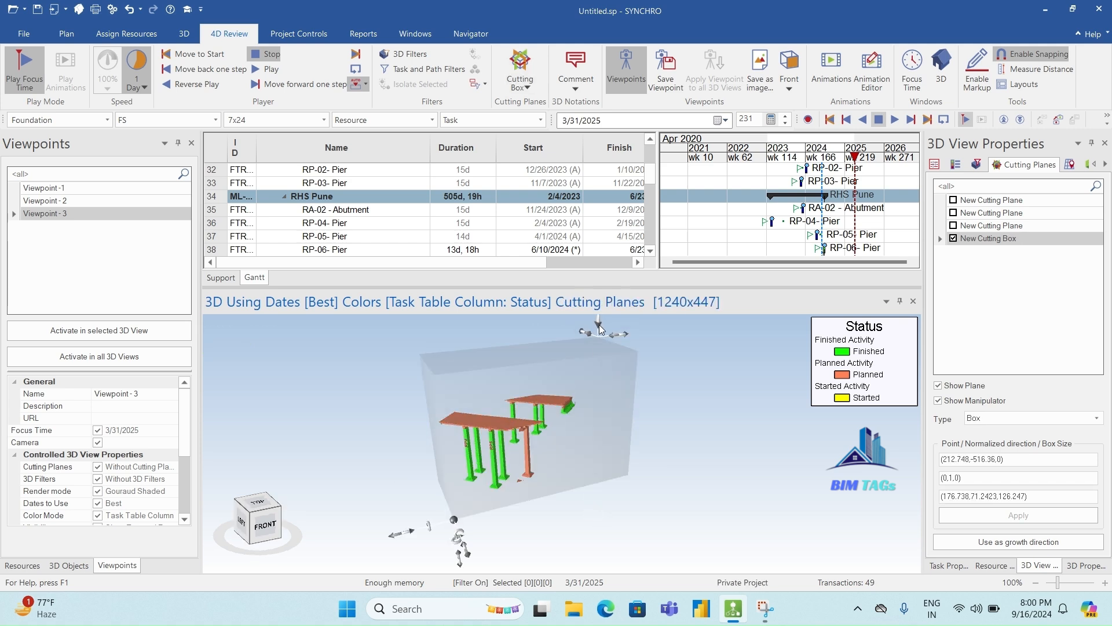
# Lower the top of the cutting box around the bridge spans to a height of about 60.5
pyautogui.moveTo(600, 329); pyautogui.dragTo(603, 364)
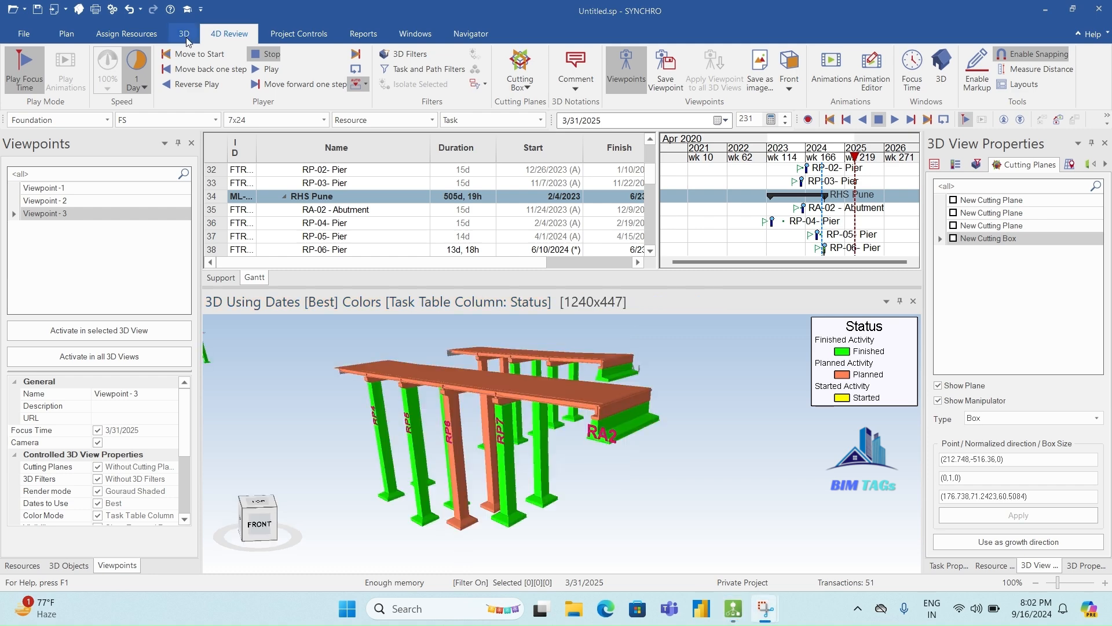
# Create an upright 3D cylinder on the ground beyond abutment RA2, with no resource assignment
pyautogui.click(184, 34)
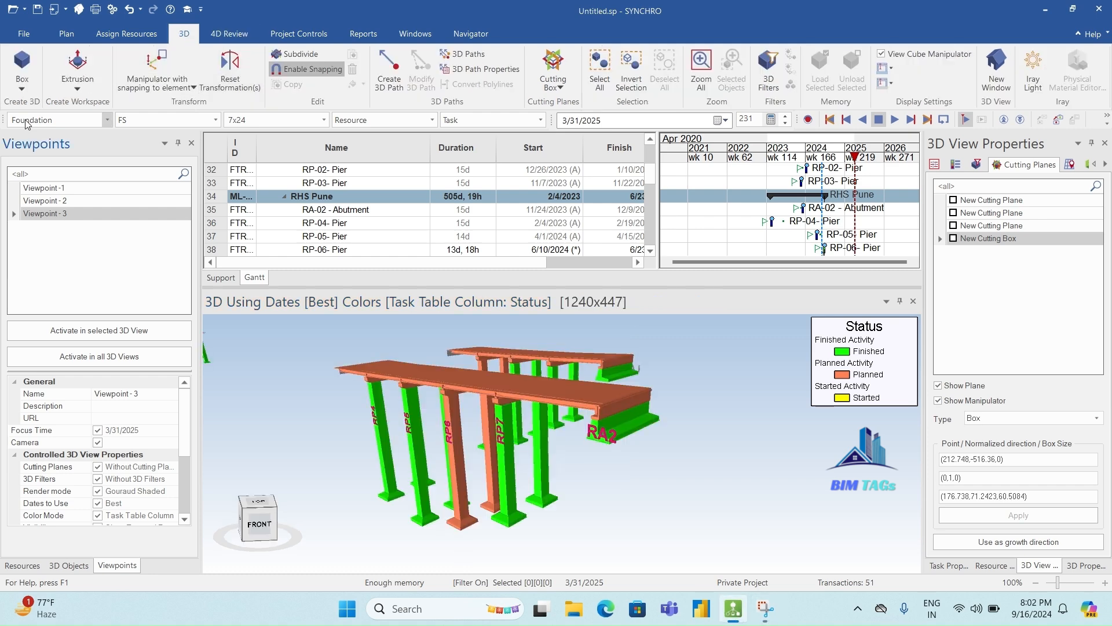
pyautogui.click(21, 91)
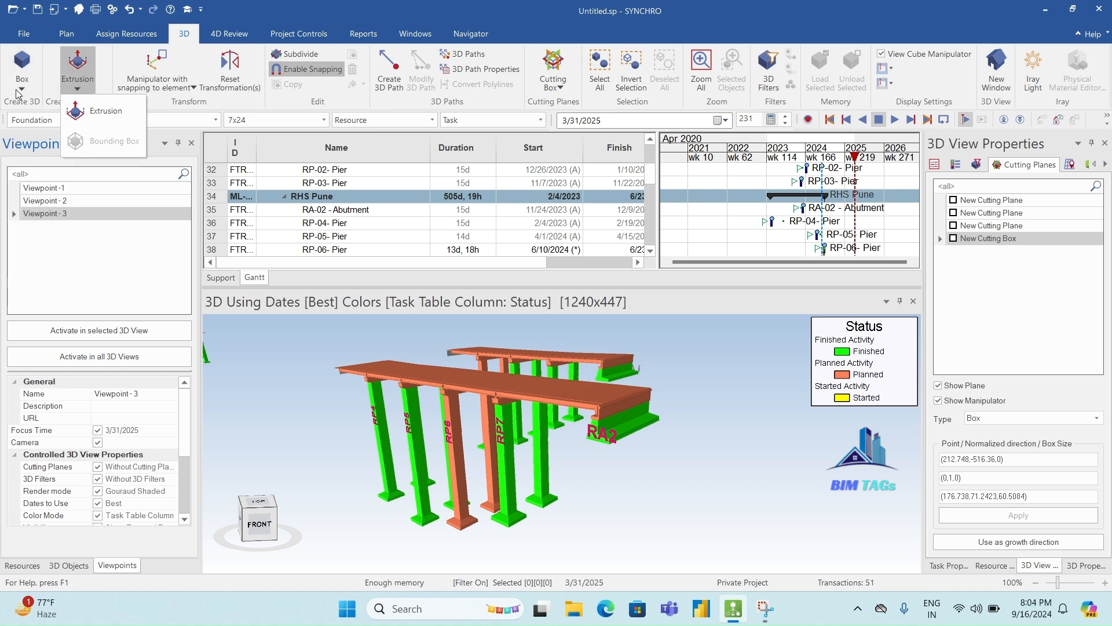
pyautogui.click(20, 90)
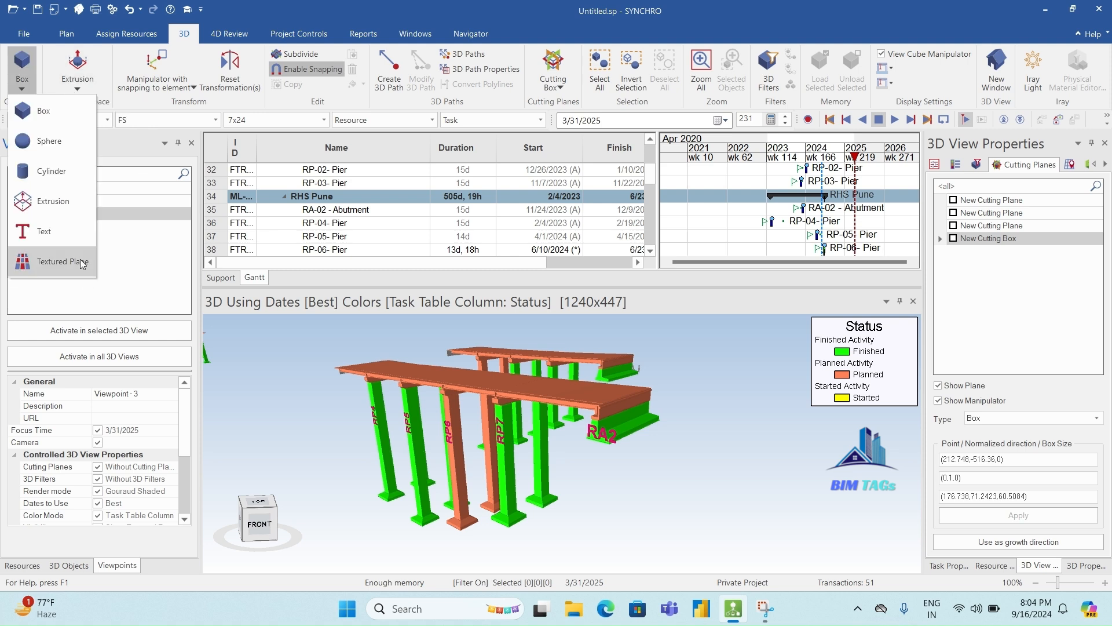
pyautogui.click(58, 170)
pyautogui.click(708, 464)
pyautogui.click(723, 464)
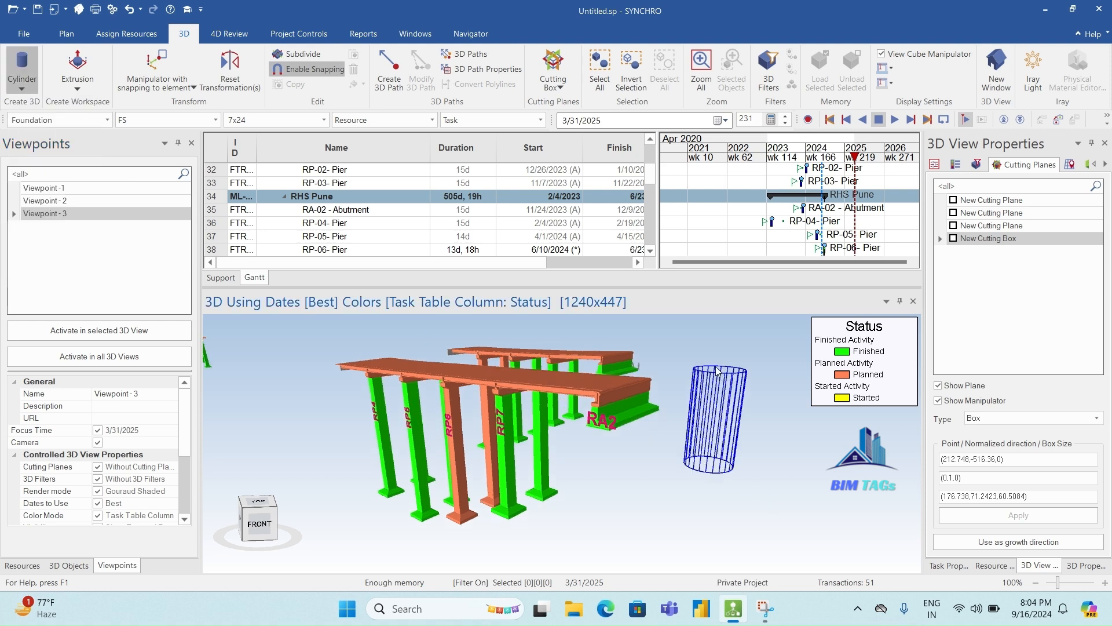
pyautogui.click(731, 410)
pyautogui.click(478, 333)
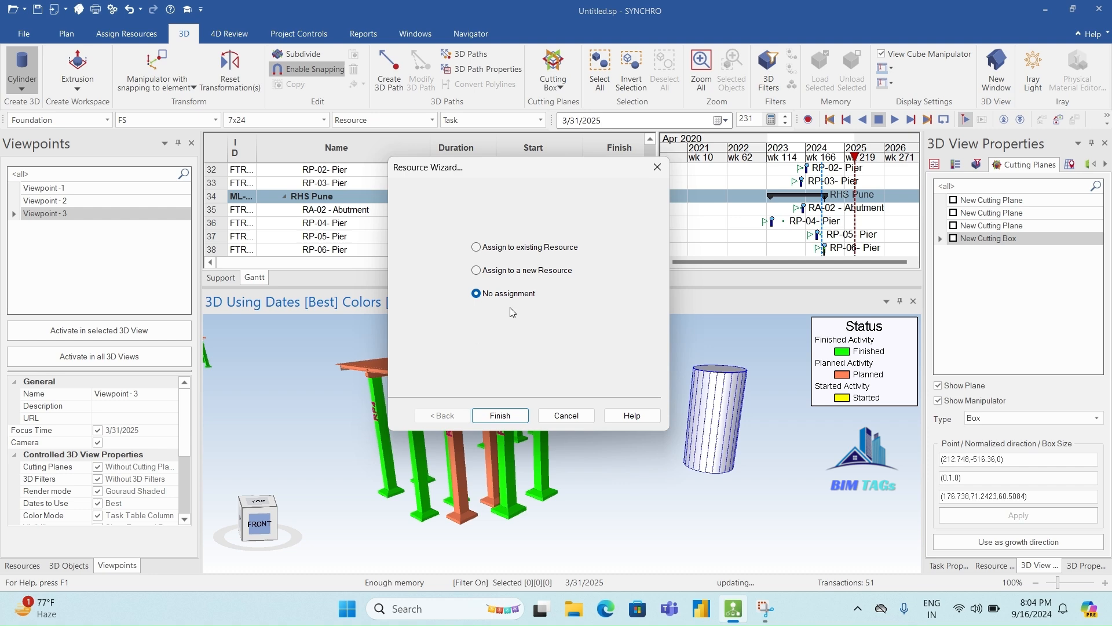
pyautogui.click(500, 416)
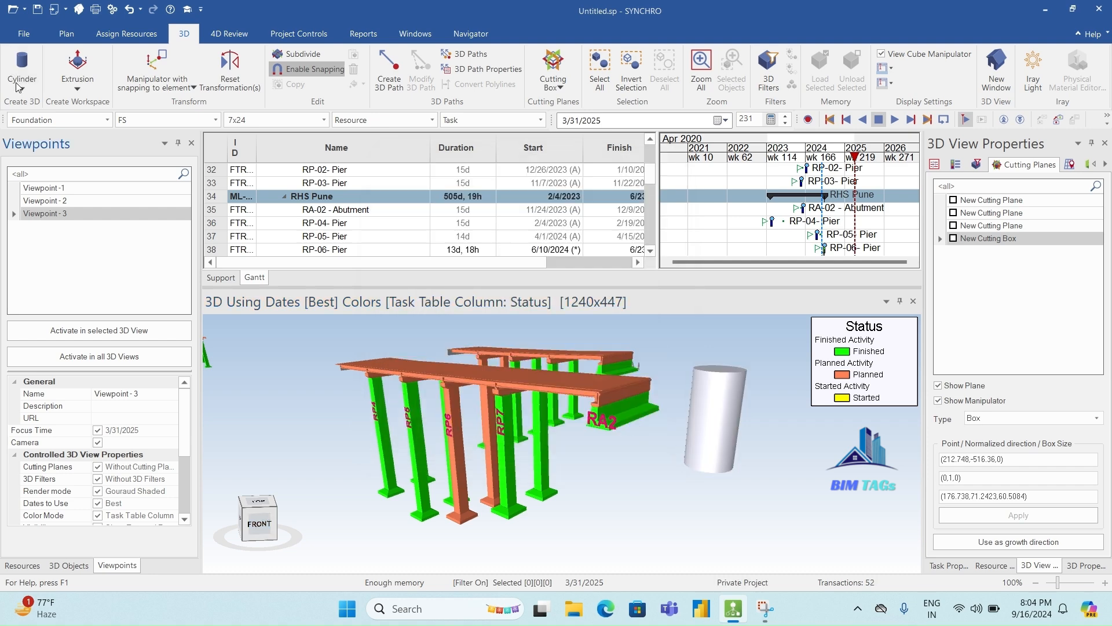
# Create a 3D box on the ground beside pier RP4, keeping the default name and no resource assignment
pyautogui.click(23, 90)
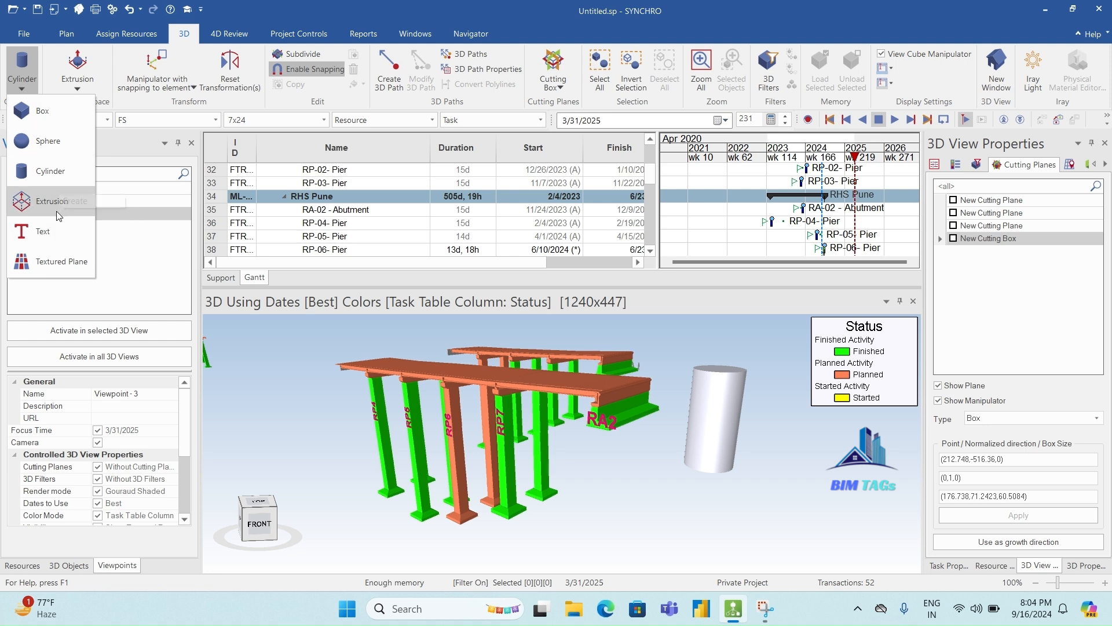
pyautogui.click(48, 116)
pyautogui.click(256, 457)
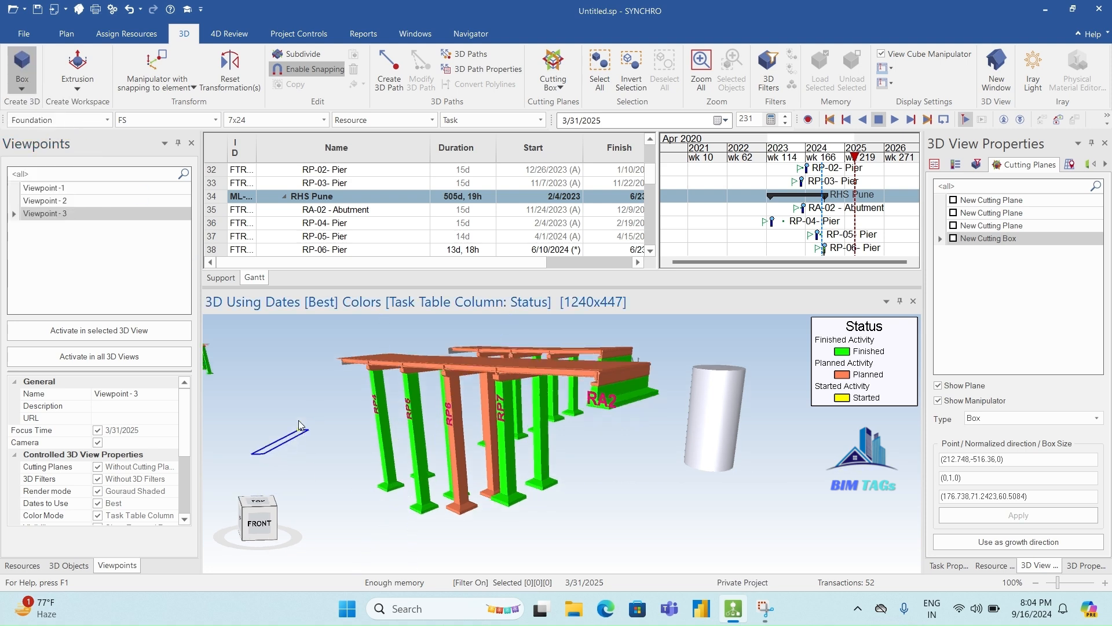
pyautogui.click(284, 433)
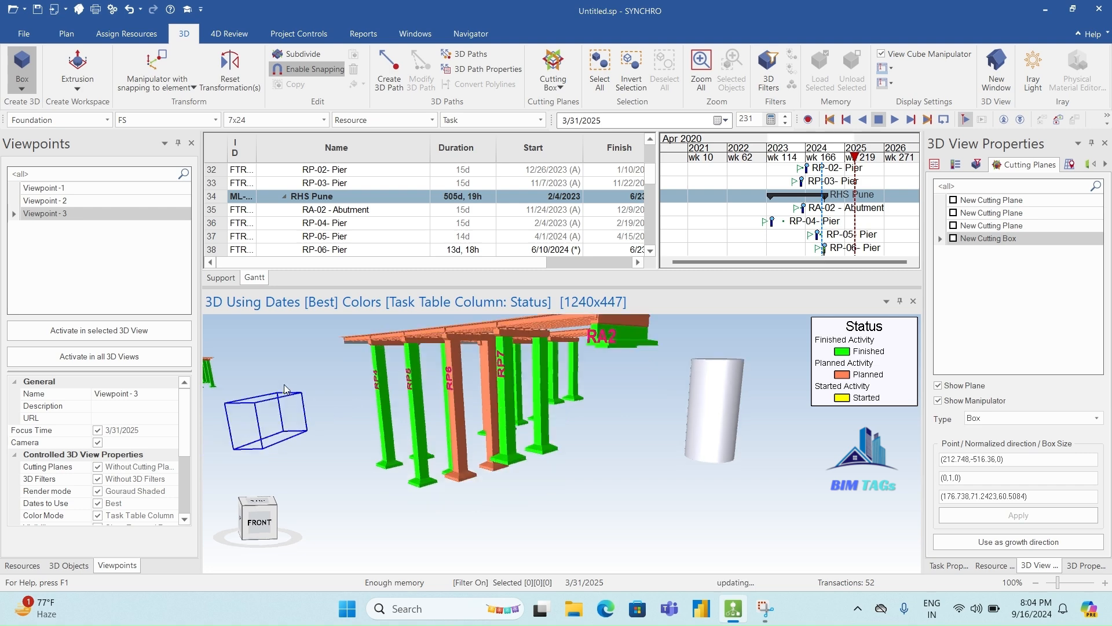
pyautogui.click(296, 413)
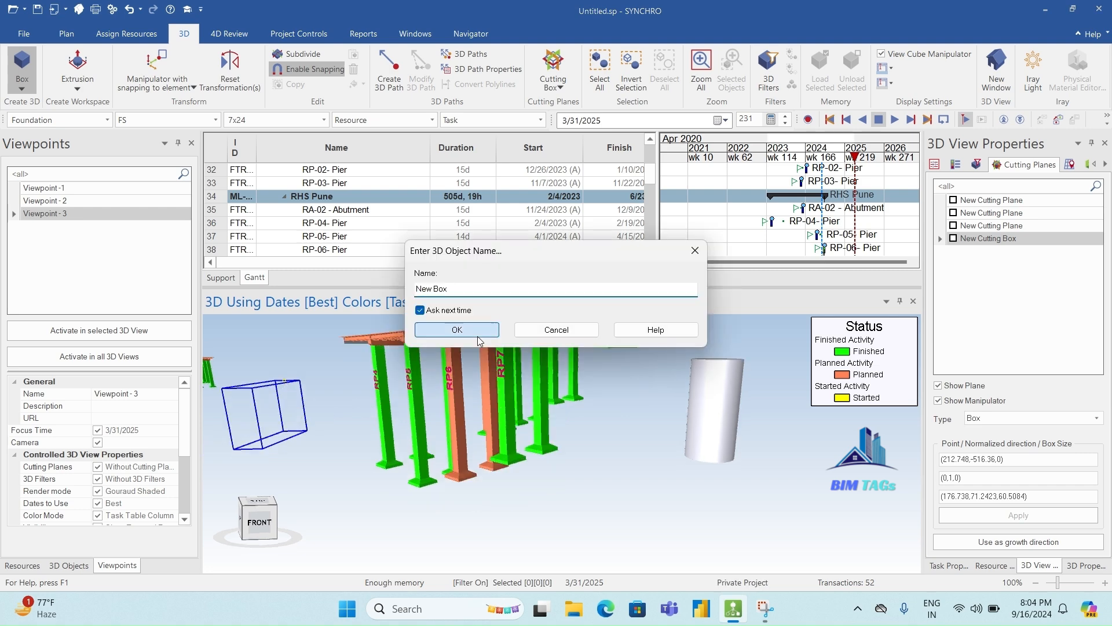
pyautogui.click(478, 335)
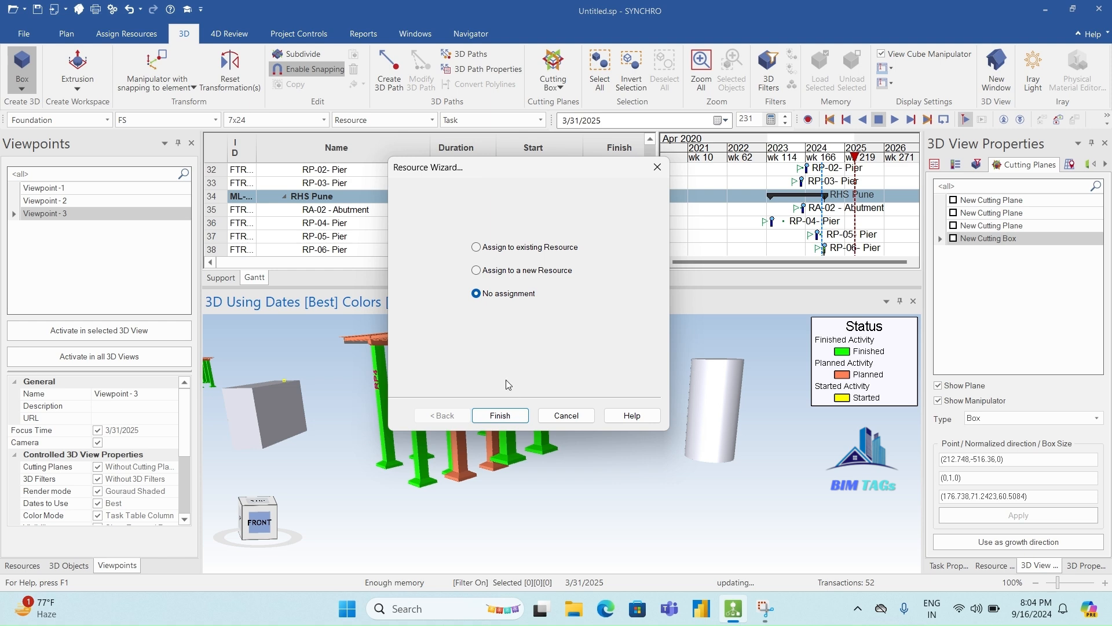
pyautogui.click(507, 416)
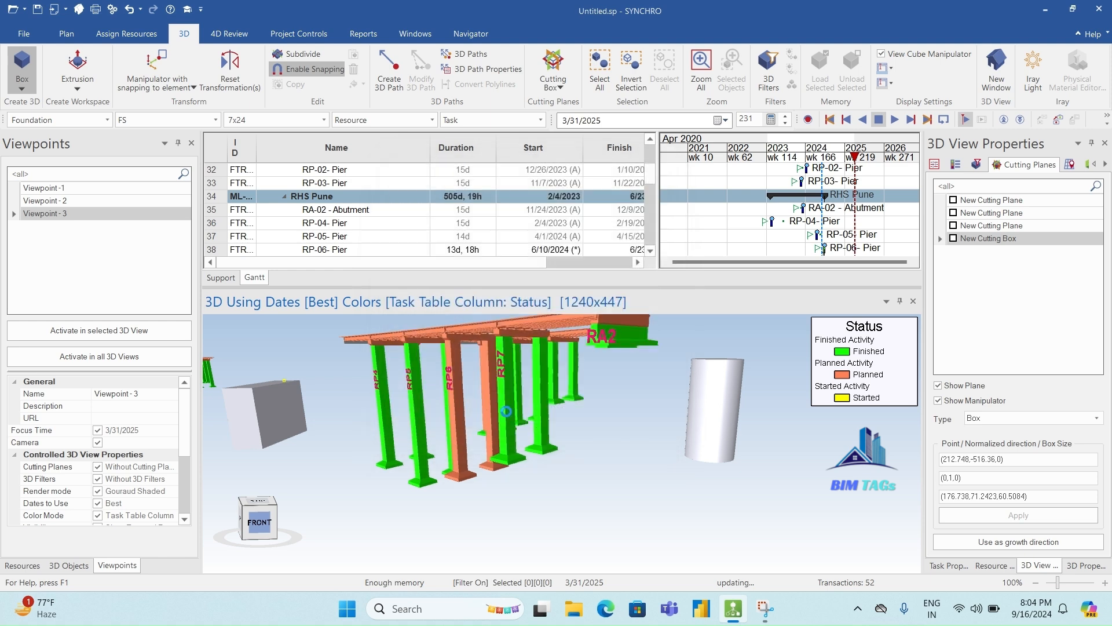
# Place a 3D text flat on the ground in front of the piers, defining its plane, position, size and alignment
pyautogui.click(24, 88)
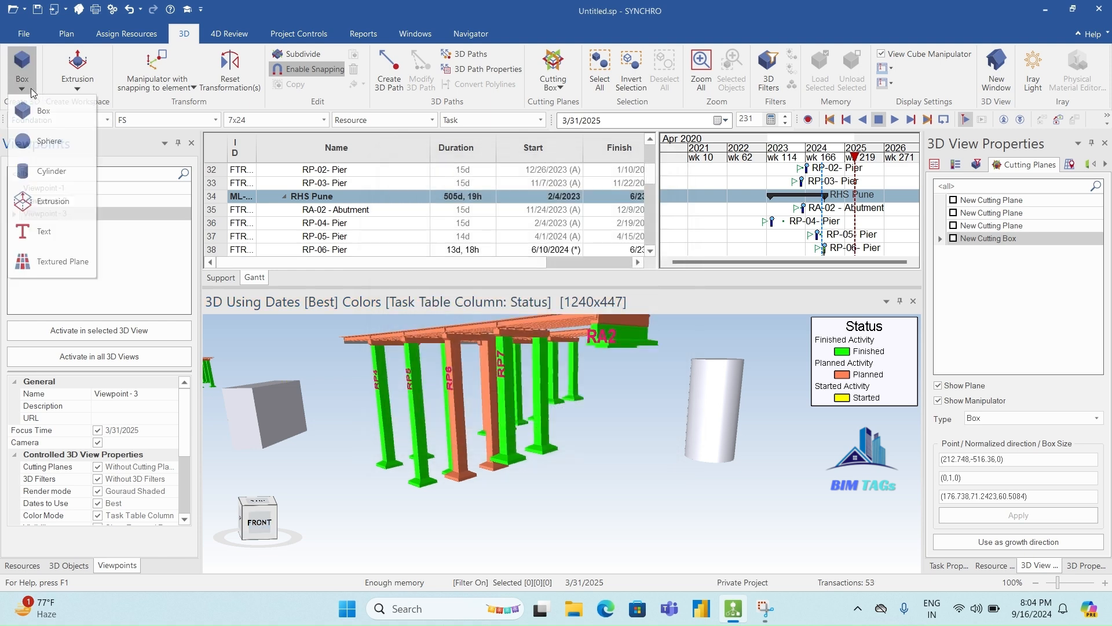
pyautogui.click(46, 228)
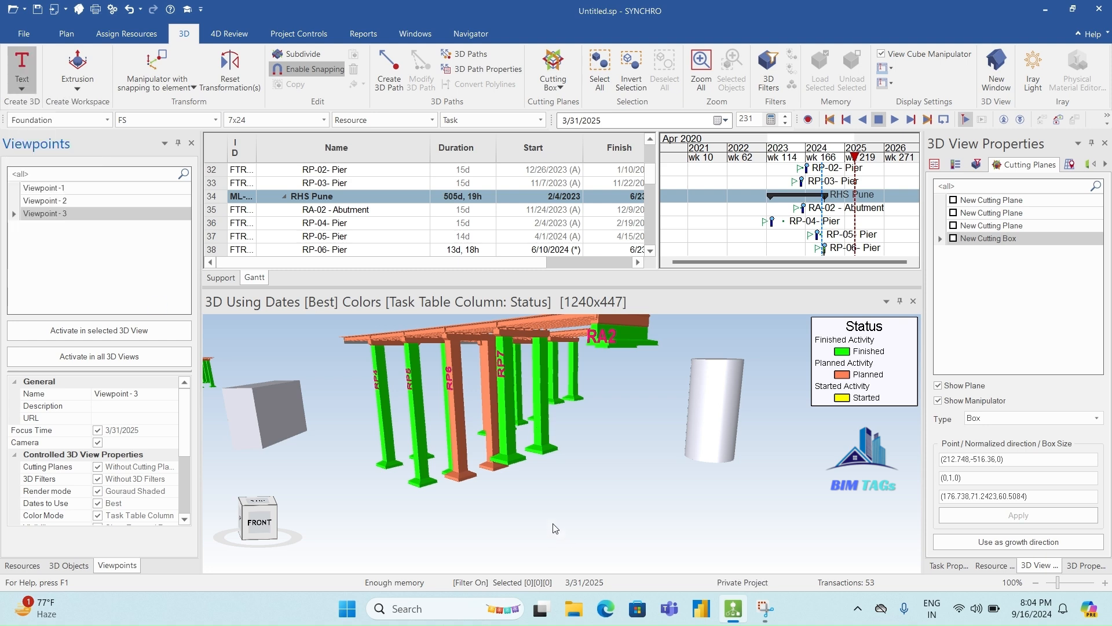
pyautogui.click(551, 506)
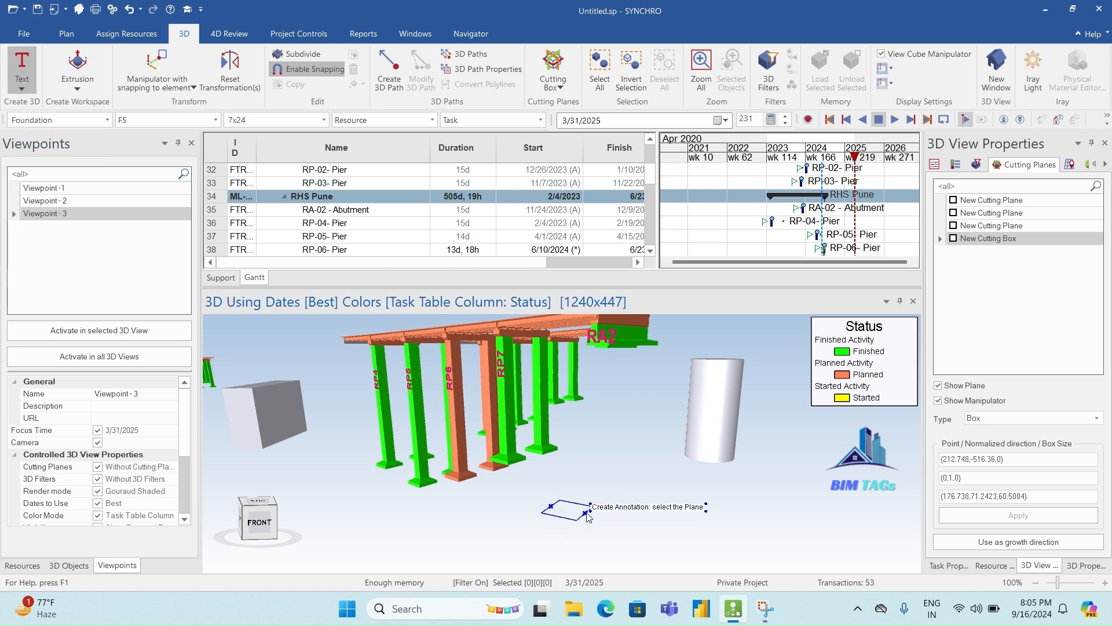
pyautogui.click(614, 505)
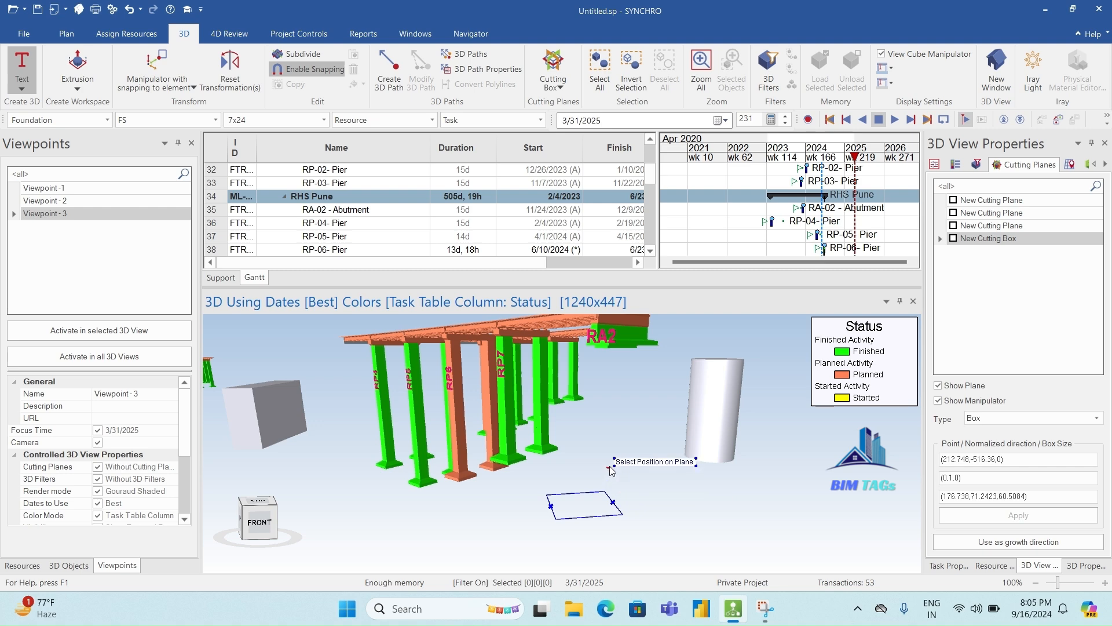
pyautogui.click(567, 511)
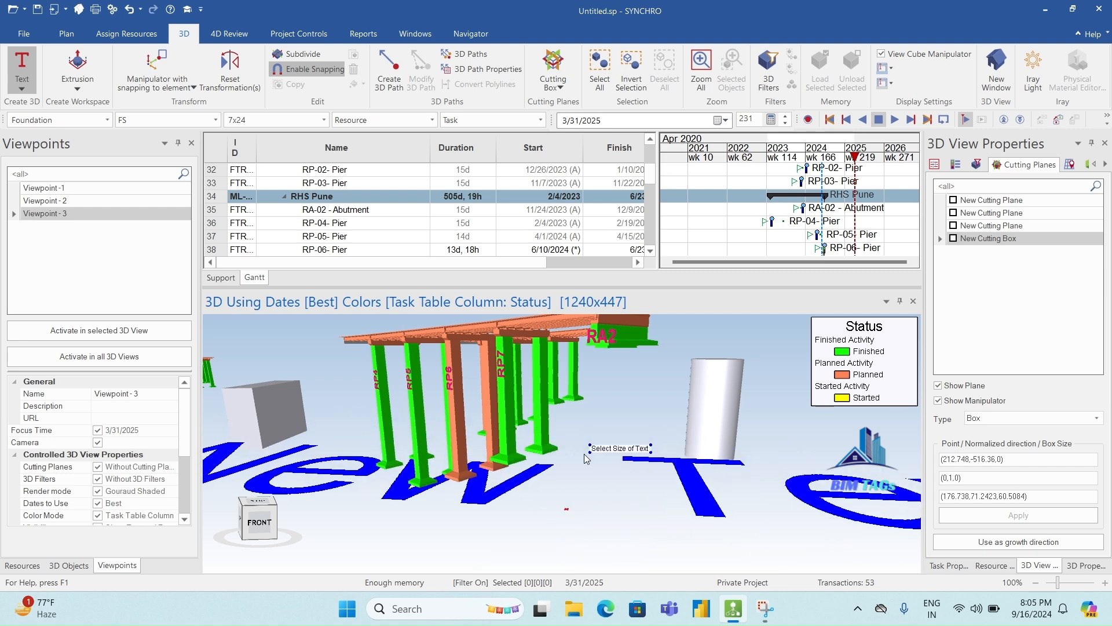
pyautogui.click(541, 498)
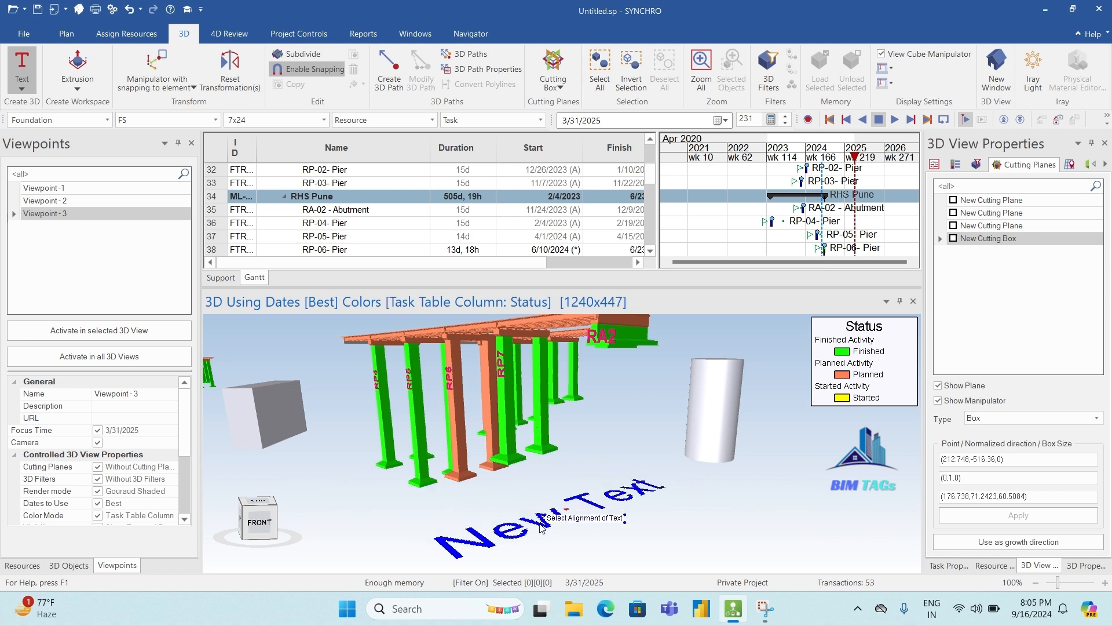
pyautogui.click(563, 475)
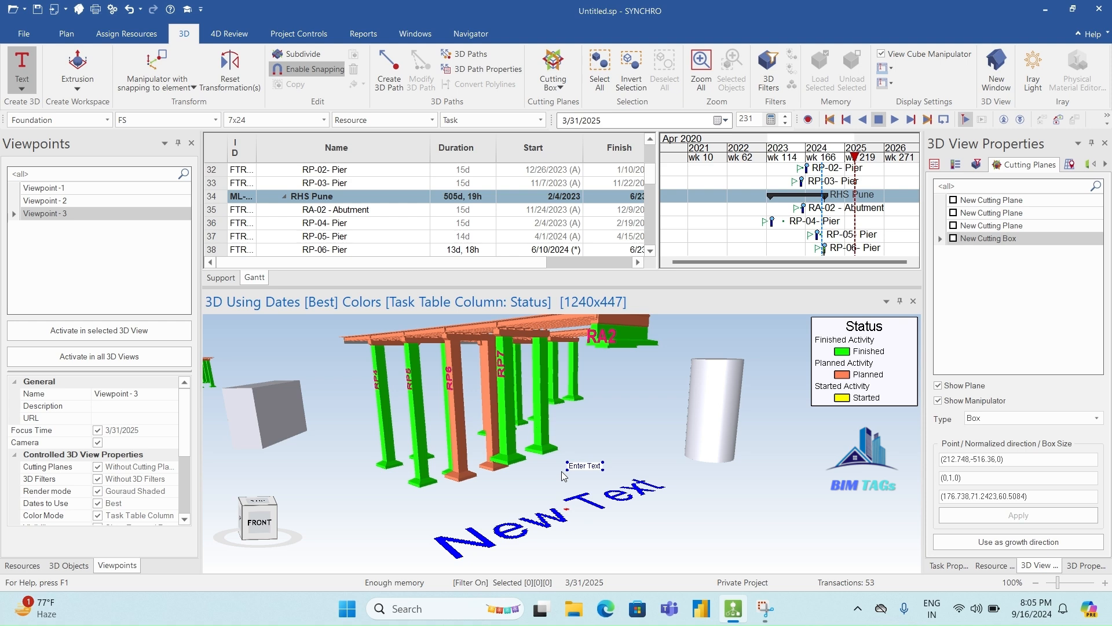
# Replace the placeholder wording of the 3D text with "Synchro Pro" and accept the same name for the object
pyautogui.press('BackSpace')
pyautogui.press('BackSpace')
pyautogui.press('BackSpace')
pyautogui.press('BackSpace')
pyautogui.press('BackSpace')
pyautogui.press('BackSpace')
pyautogui.press('BackSpace')
pyautogui.press('BackSpace')
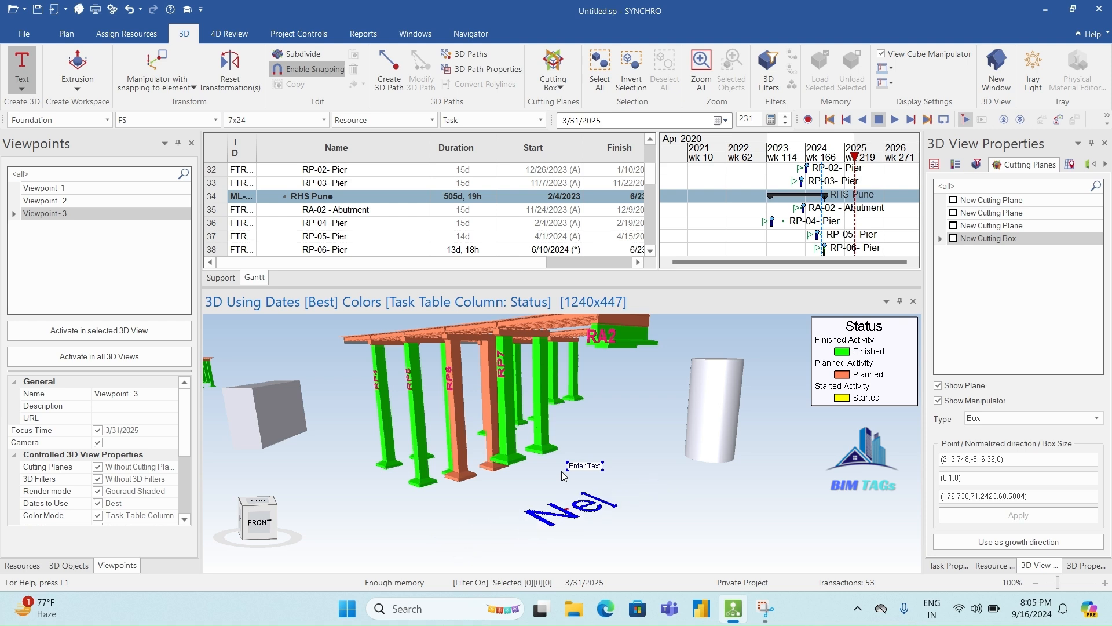
pyautogui.write('S')
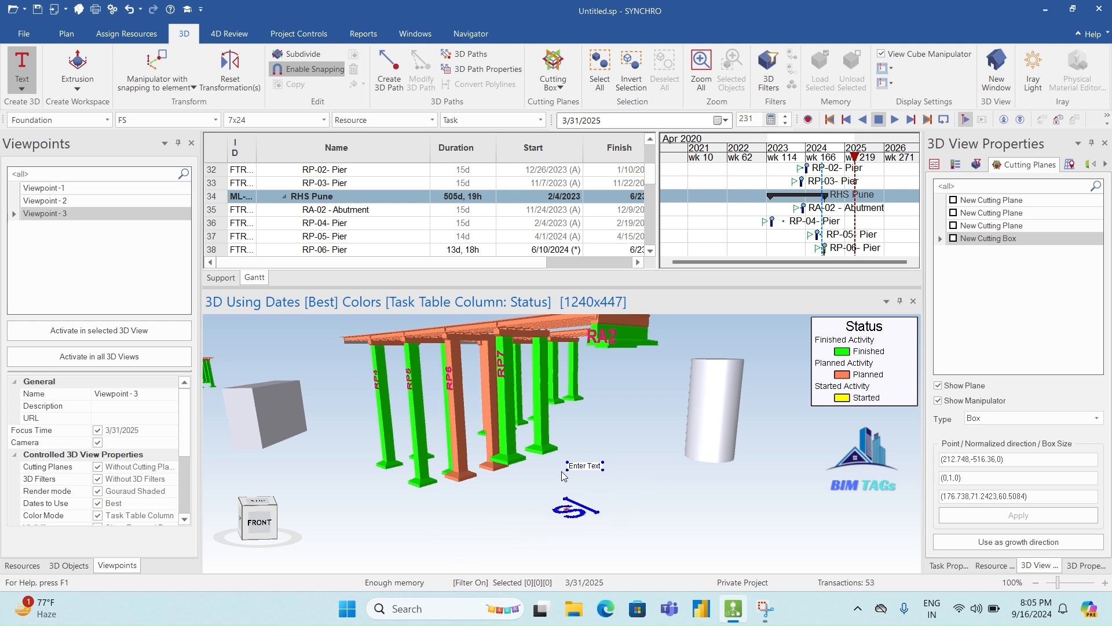
pyautogui.write('Y')
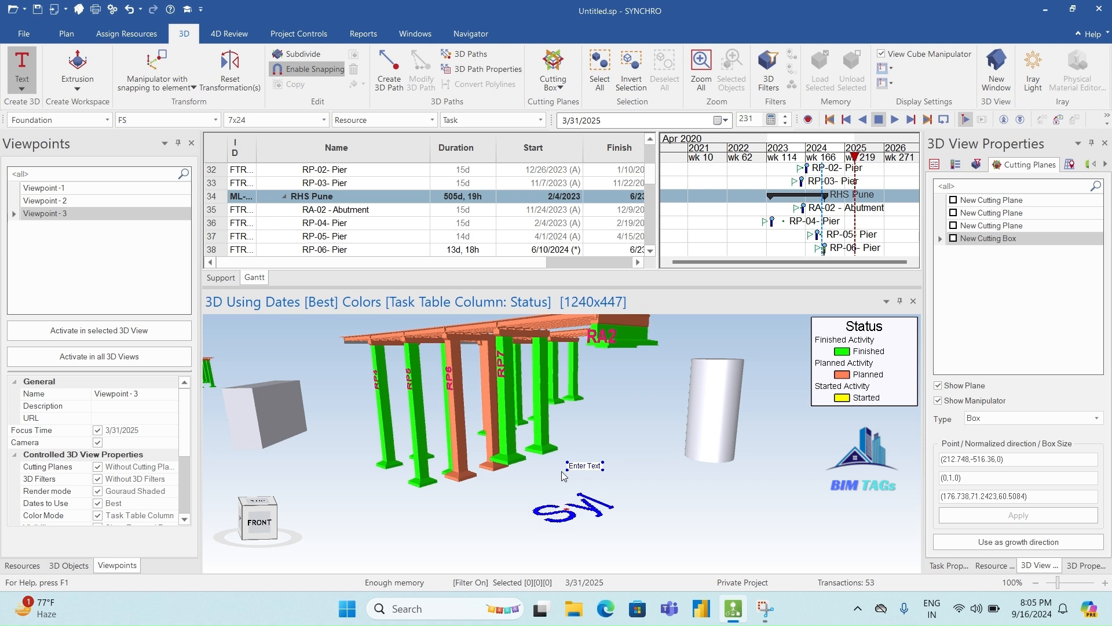
pyautogui.write('nch')
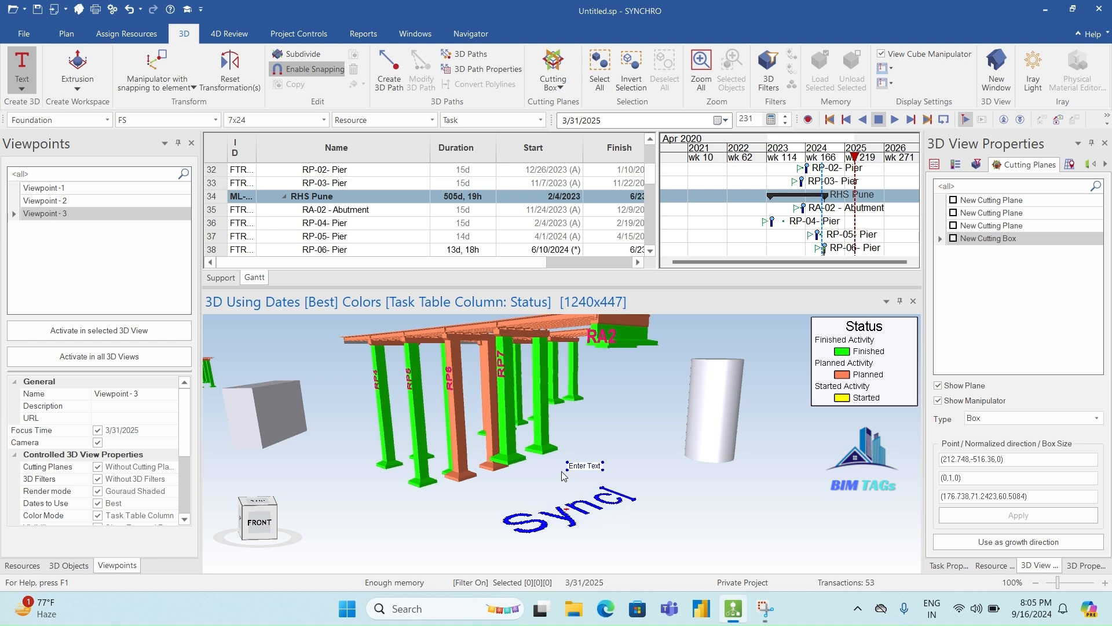
pyautogui.write('ro')
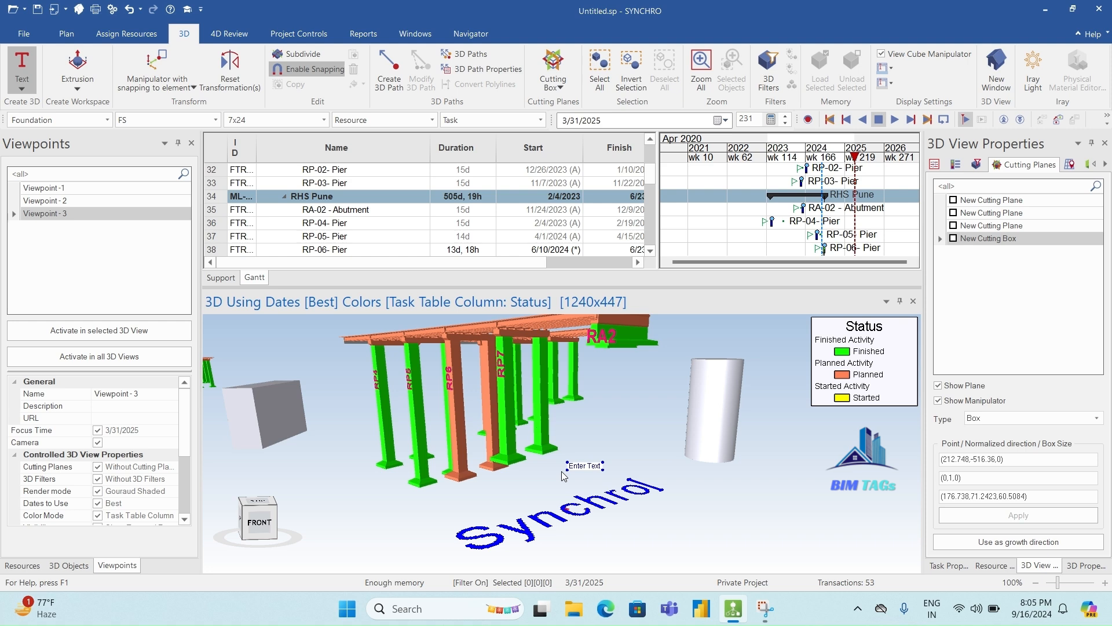
pyautogui.write(' Proj')
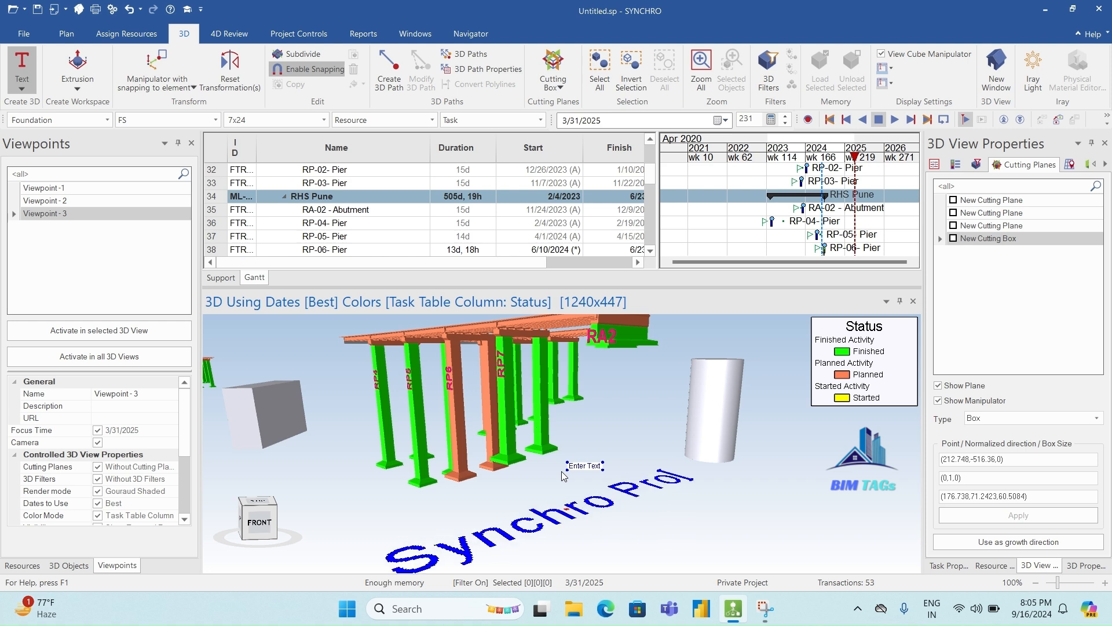
pyautogui.press('BackSpace')
pyautogui.press('Return')
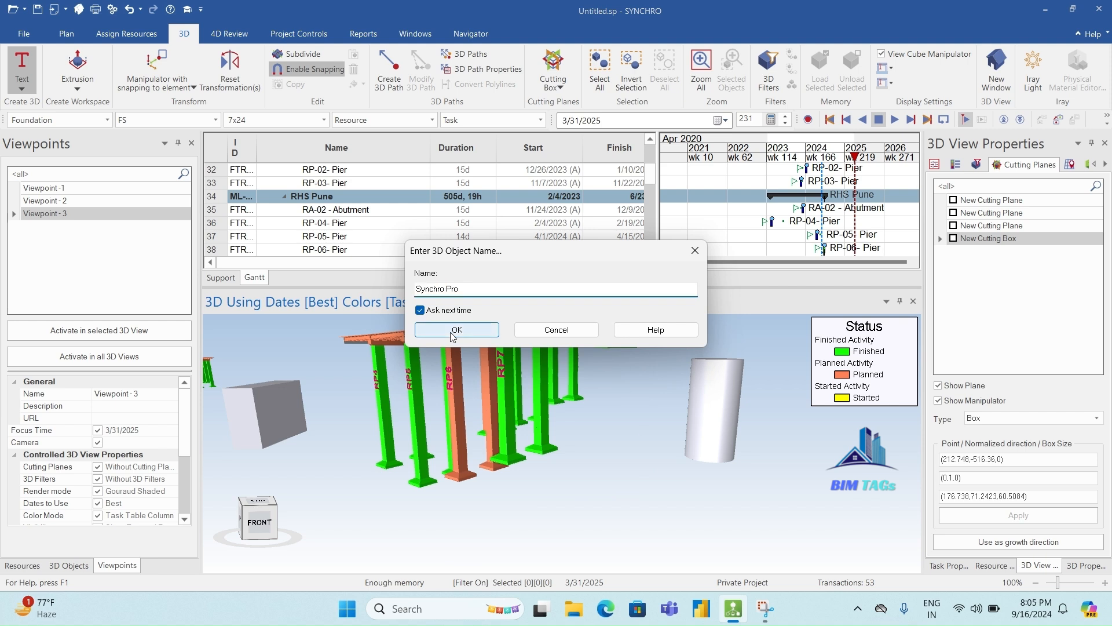
pyautogui.click(449, 328)
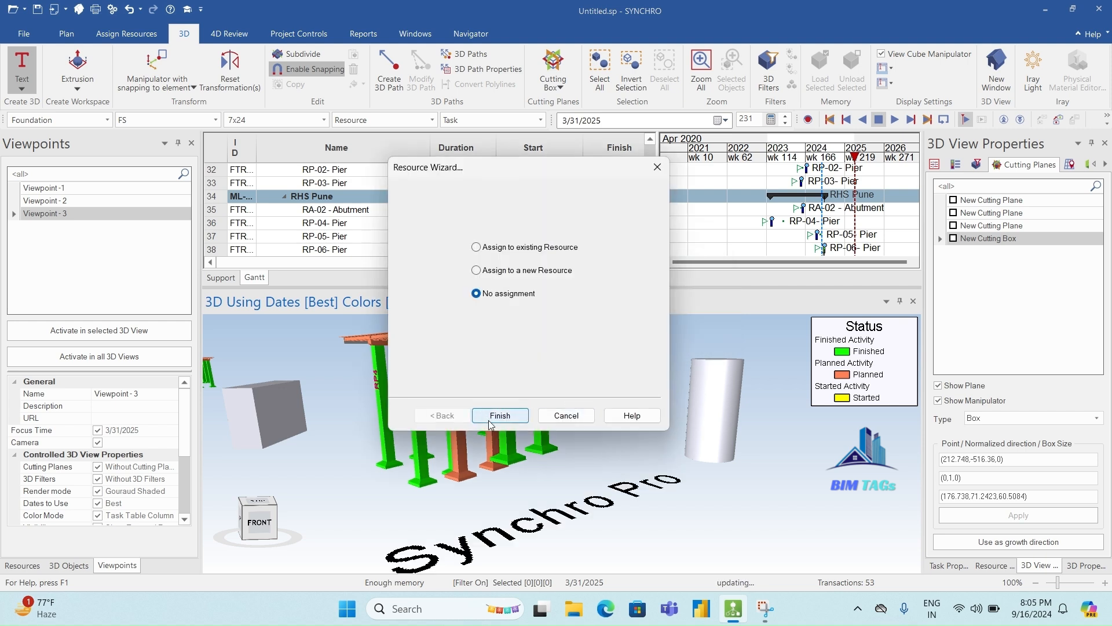